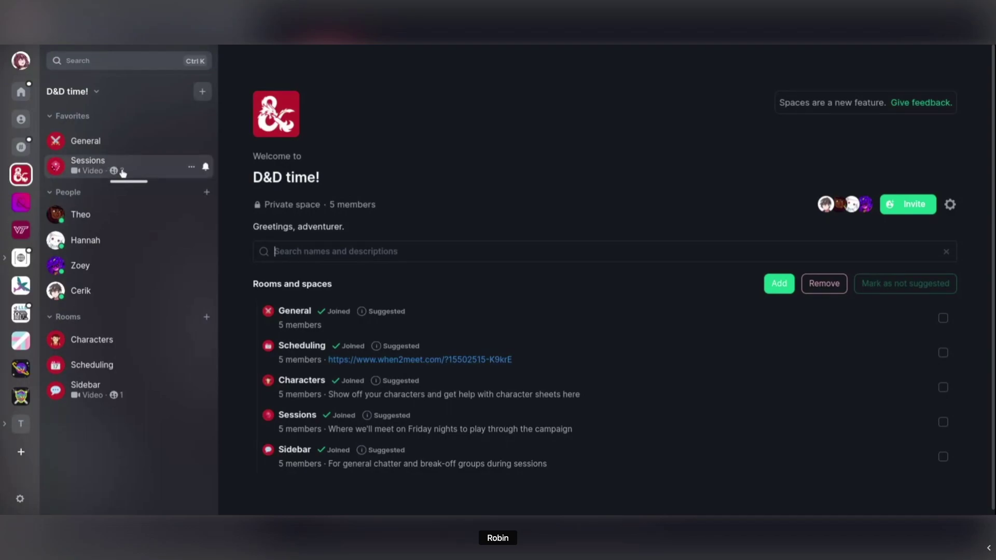
# Step: Open the Sessions room and join its video call with camera and microphone off
pyautogui.click(138, 171)
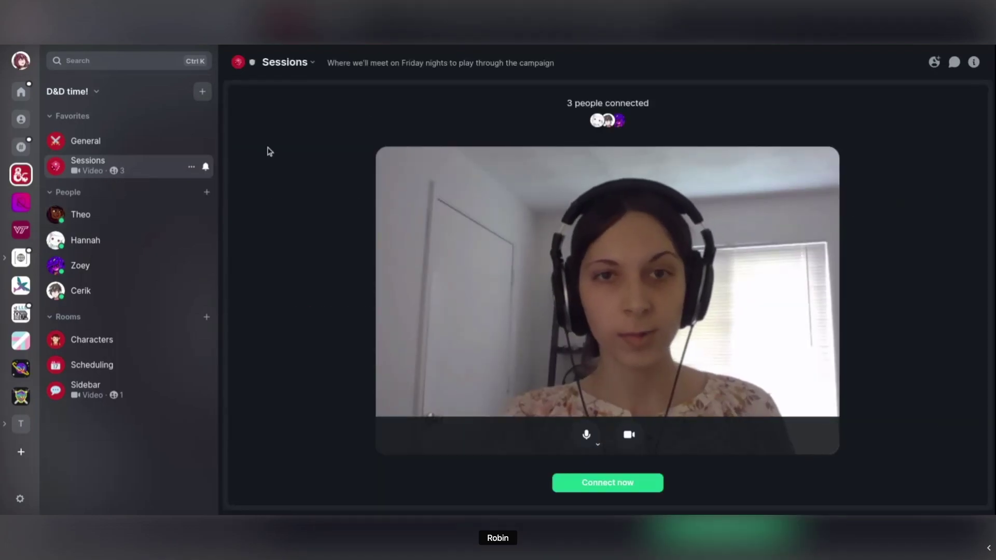
pyautogui.click(629, 434)
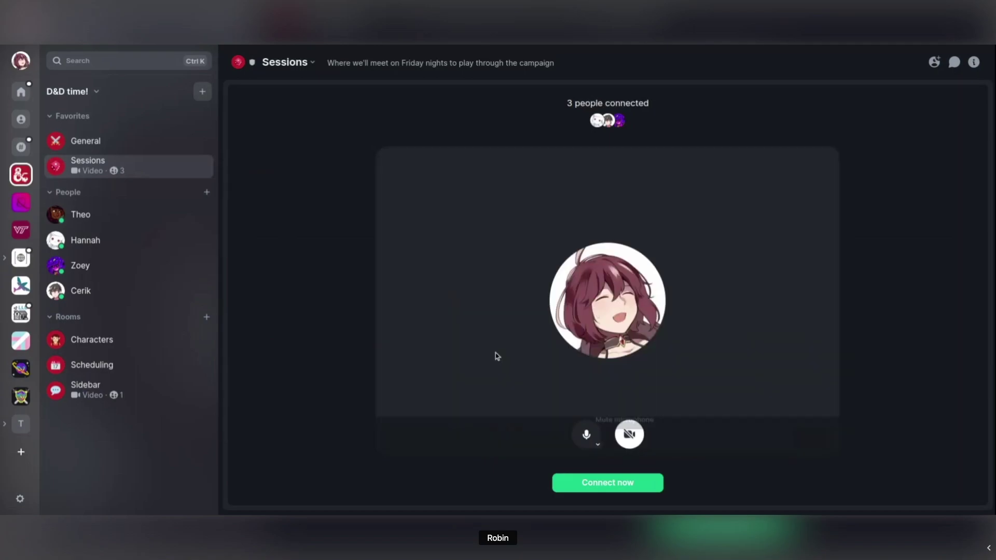
pyautogui.click(586, 435)
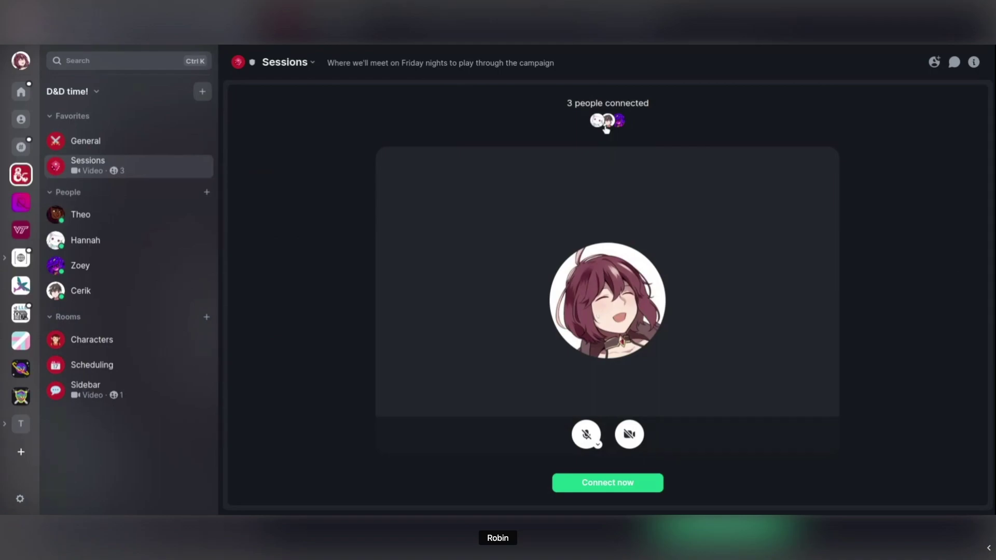
pyautogui.click(612, 483)
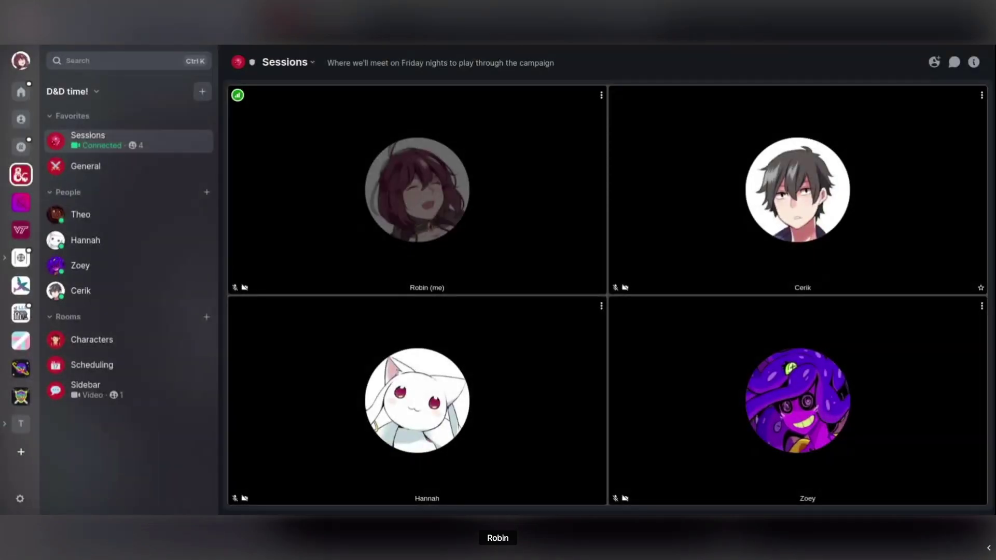
# Step: Show the Sessions room chat panel beside the four-person video grid
pyautogui.moveTo(655, 167)
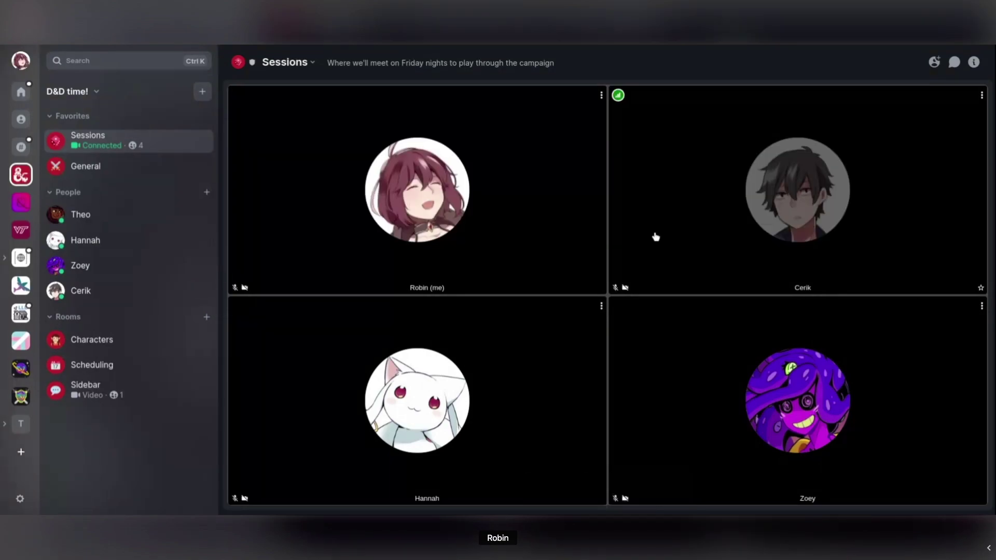
pyautogui.moveTo(540, 311)
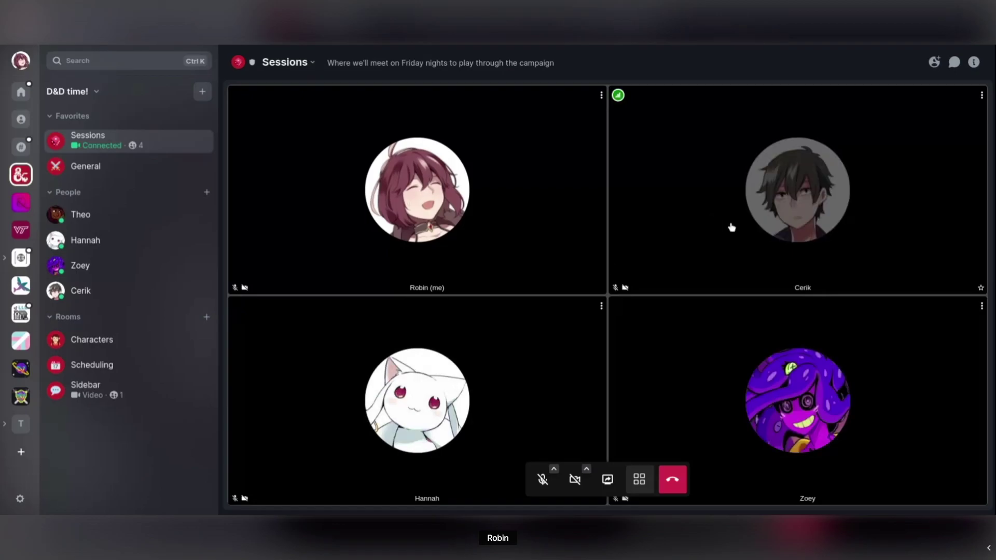
pyautogui.click(954, 63)
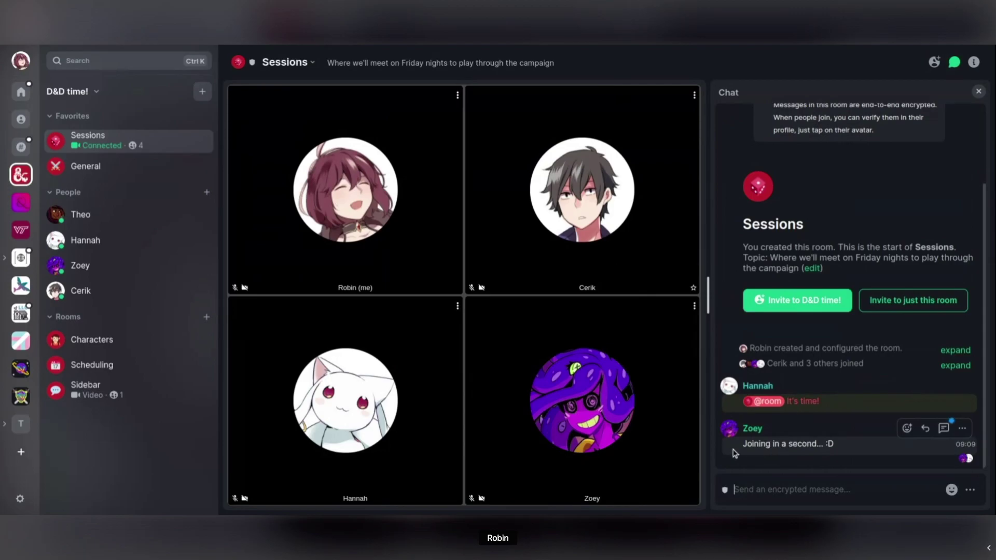
# Step: Switch to General and move the floating call window bottom-left, then top-right
pyautogui.click(143, 165)
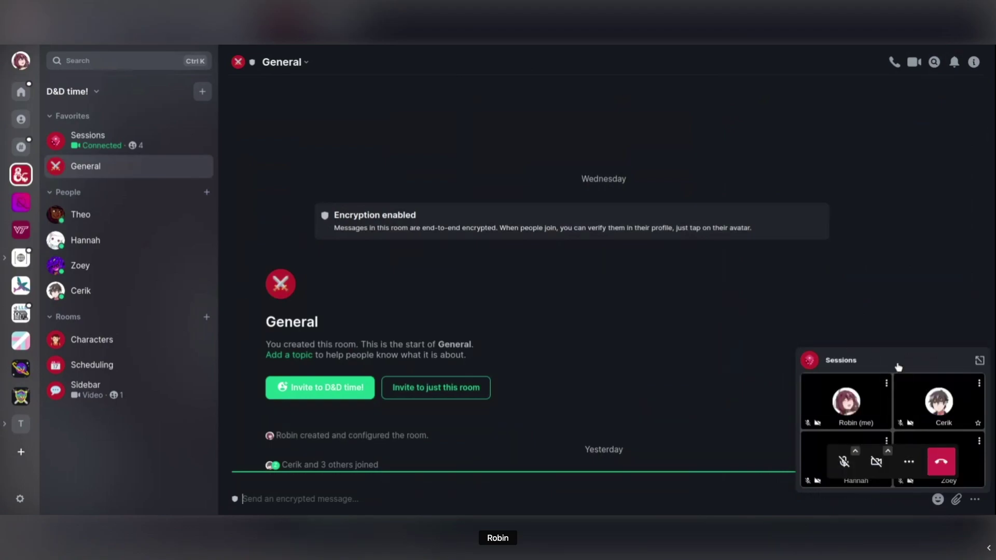
pyautogui.moveTo(889, 361); pyautogui.dragTo(227, 390)
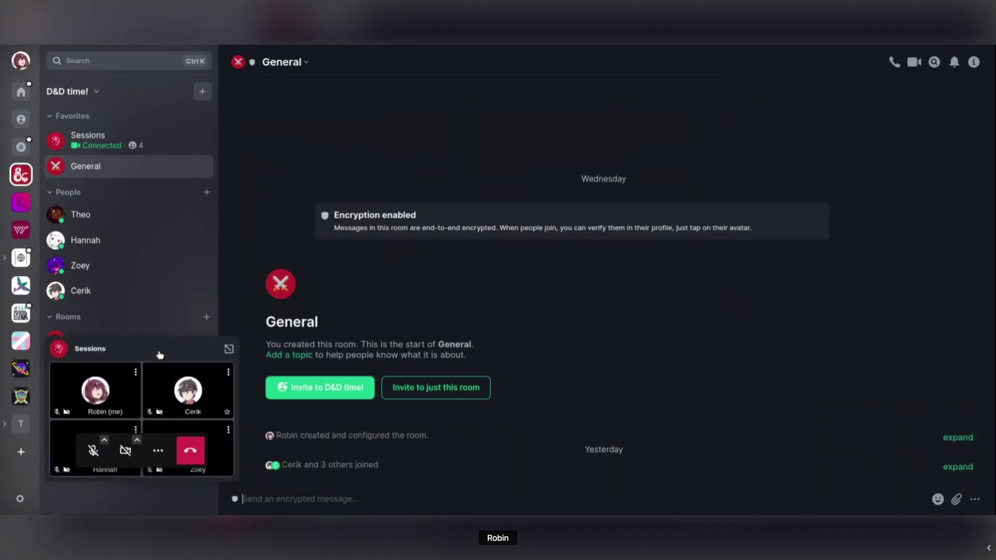
pyautogui.moveTo(161, 351); pyautogui.dragTo(947, 104)
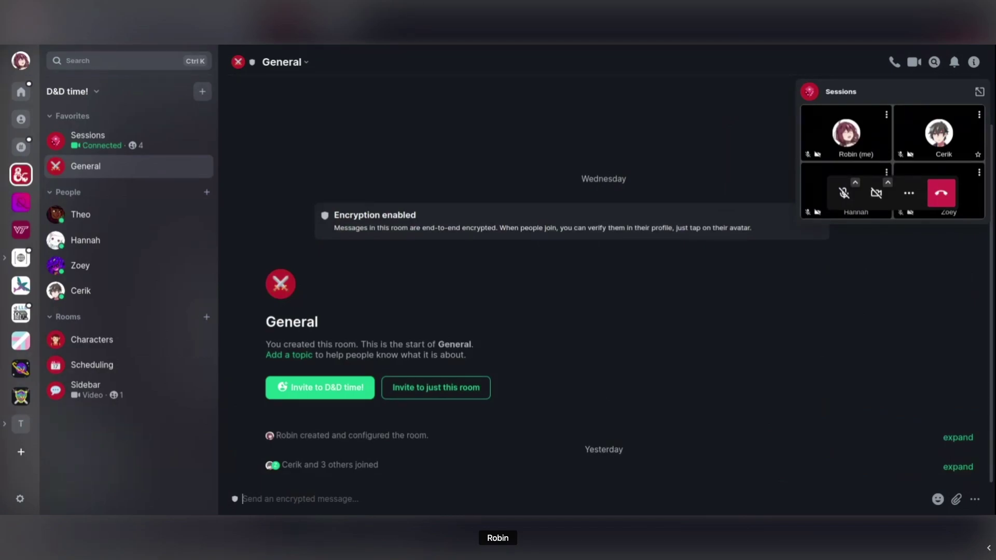
# Step: Open the Sidebar video room, join its call, then hang up
pyautogui.click(142, 391)
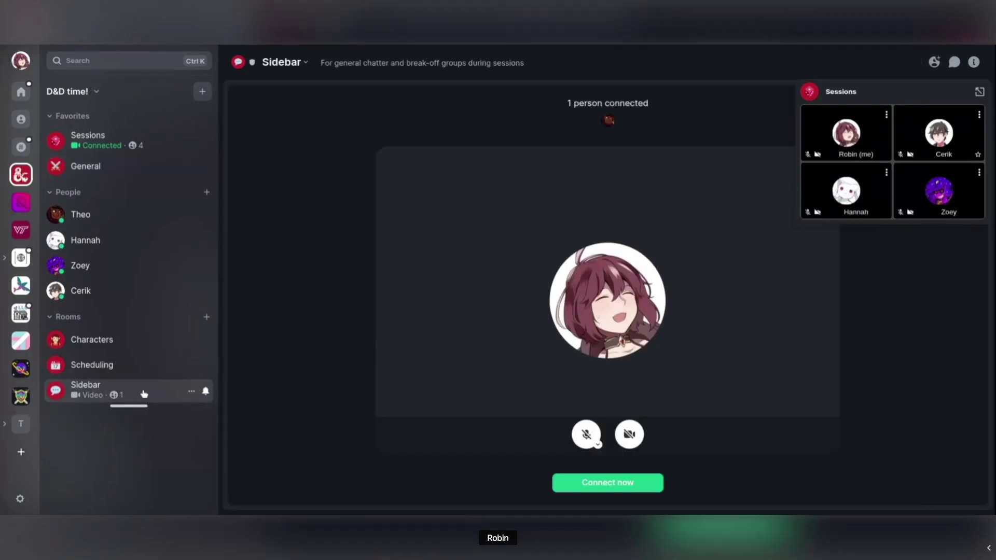
pyautogui.click(601, 486)
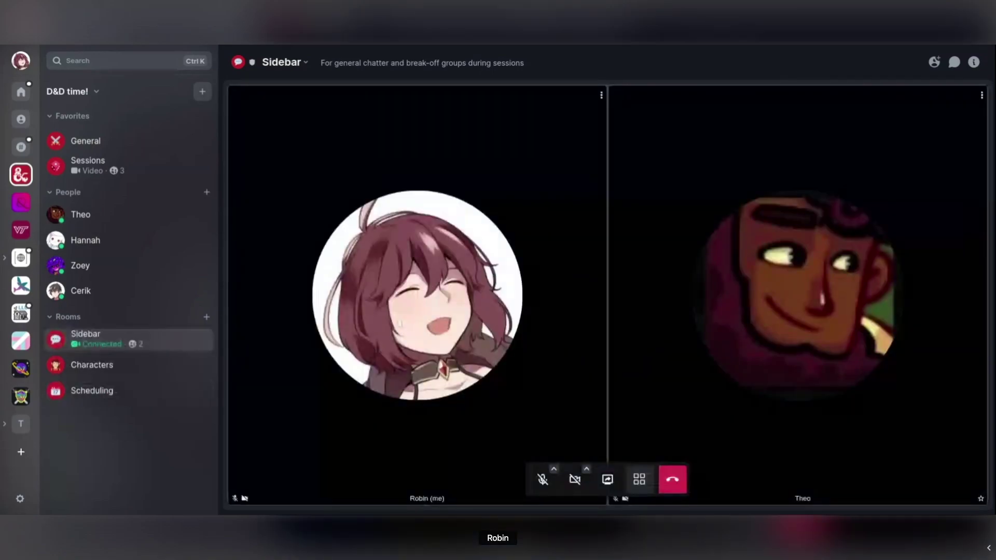
pyautogui.click(672, 479)
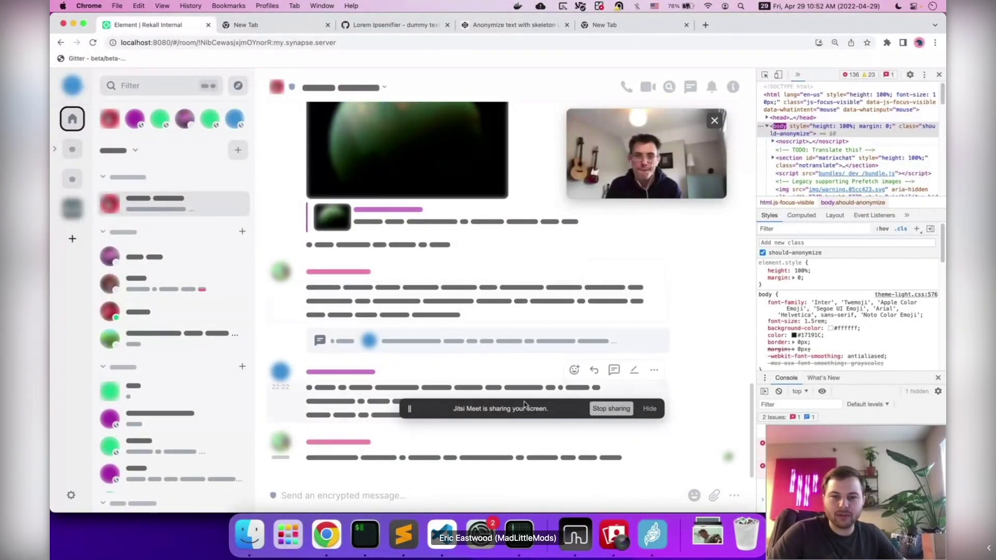
# Step: Toggle the body's should-anonymize class off and on, leaving the chat anonymized
pyautogui.moveTo(507, 418); pyautogui.dragTo(523, 421)
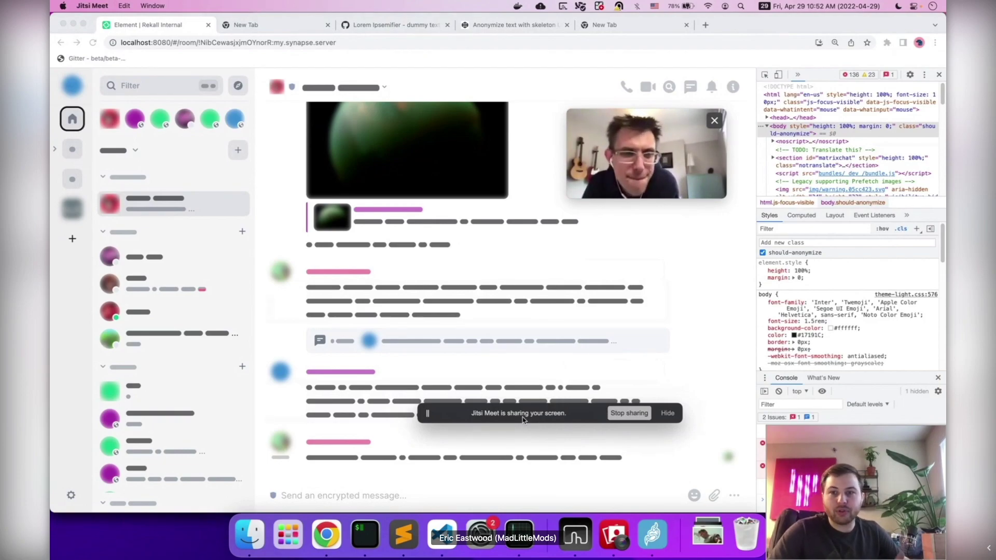
pyautogui.click(795, 132)
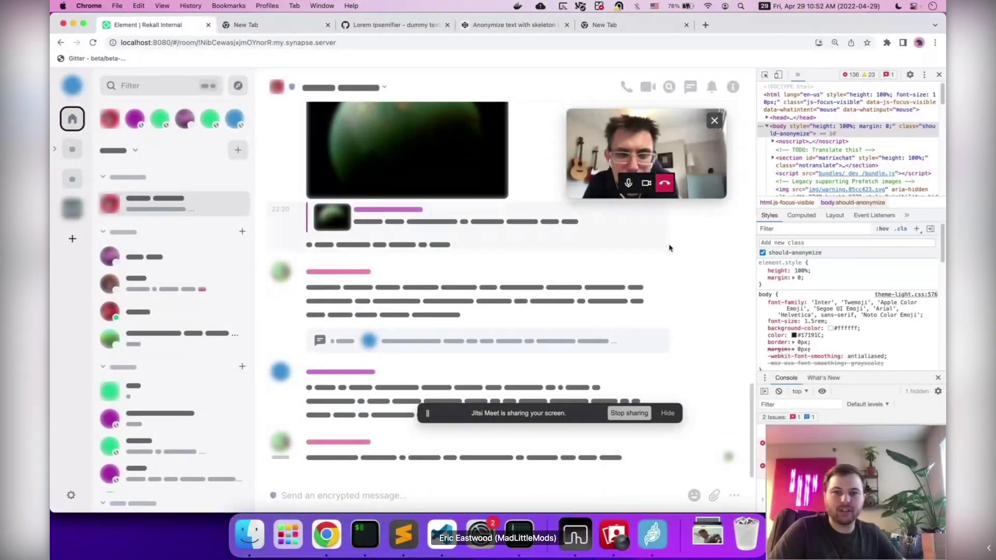
pyautogui.click(783, 253)
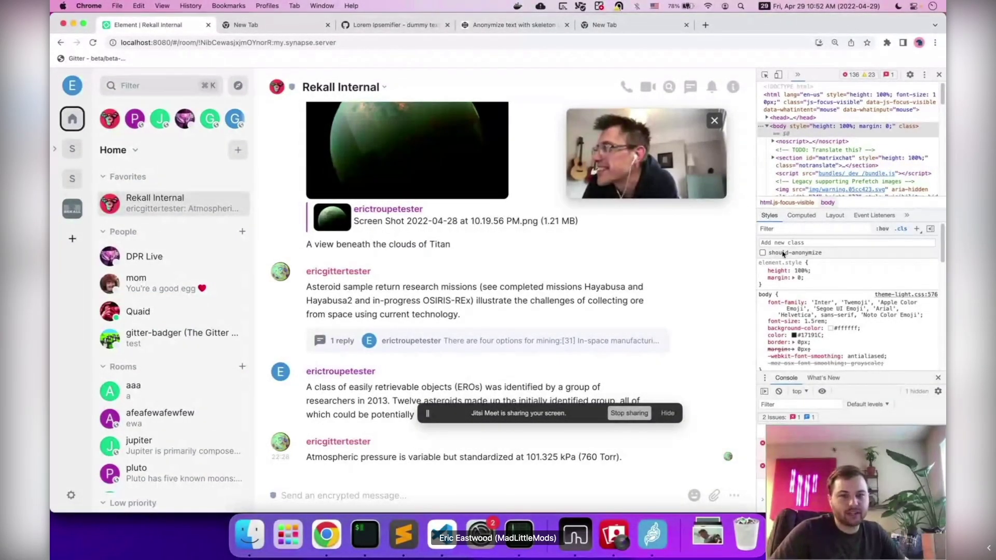
pyautogui.click(783, 253)
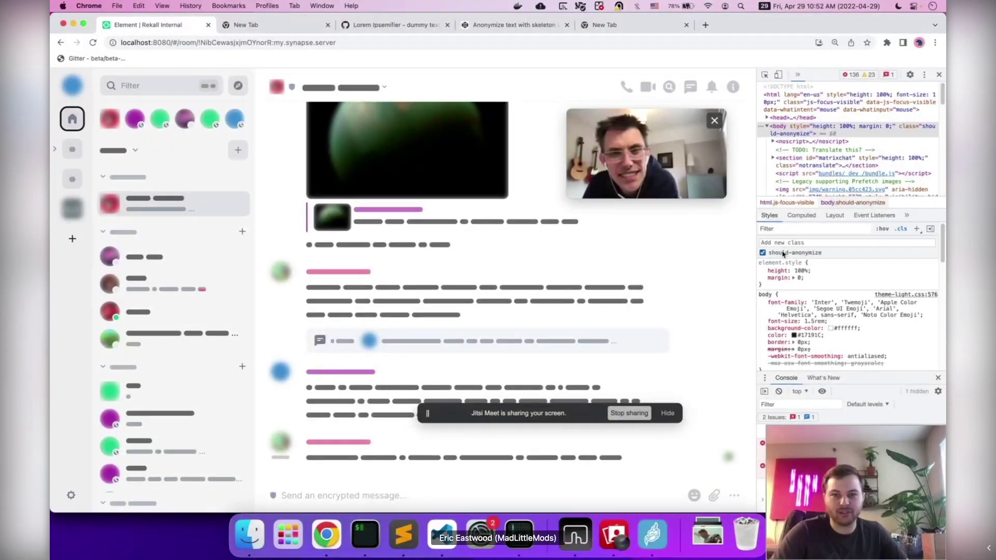
pyautogui.click(783, 253)
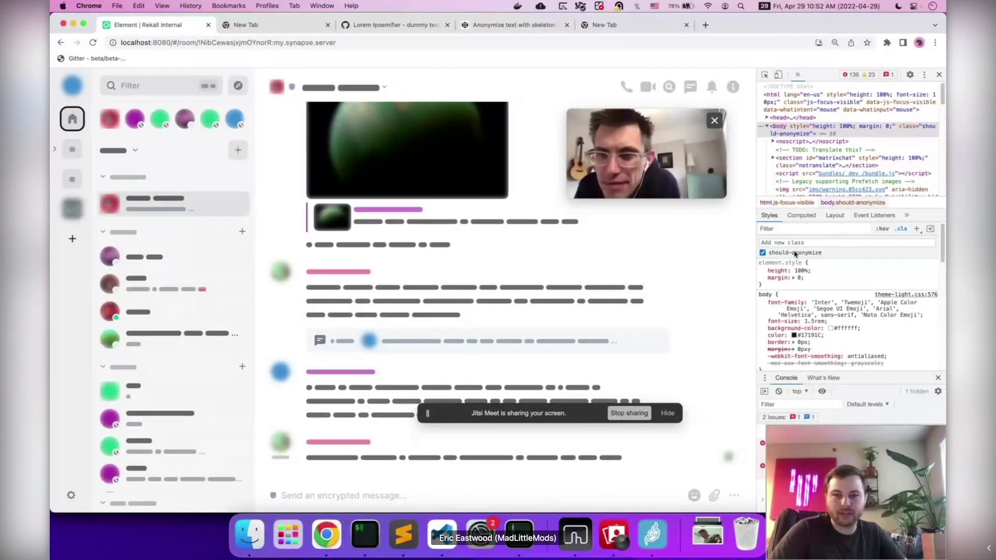
pyautogui.click(794, 254)
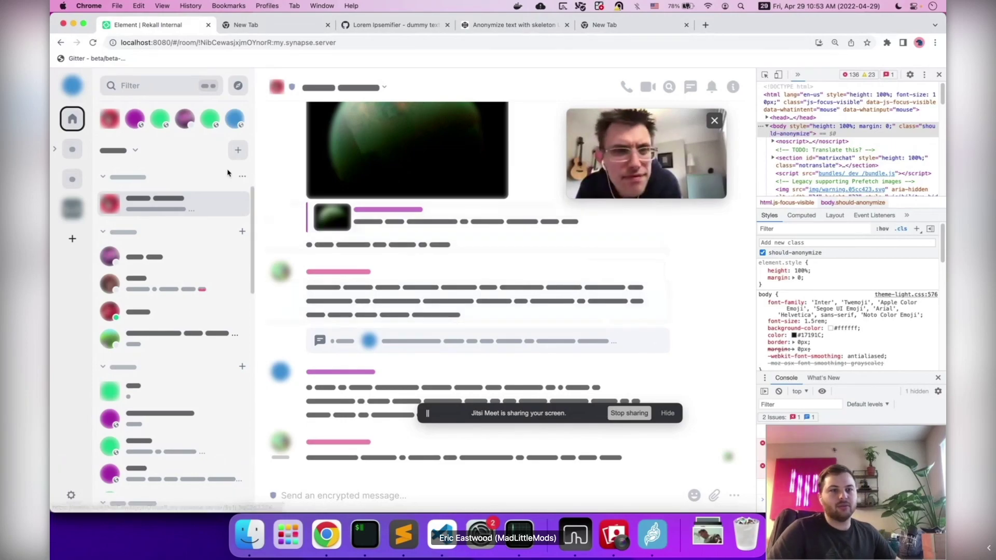
pyautogui.click(73, 86)
# Step: Open the Feedback debug-logs submission form, then scroll up and close it
pyautogui.click(172, 260)
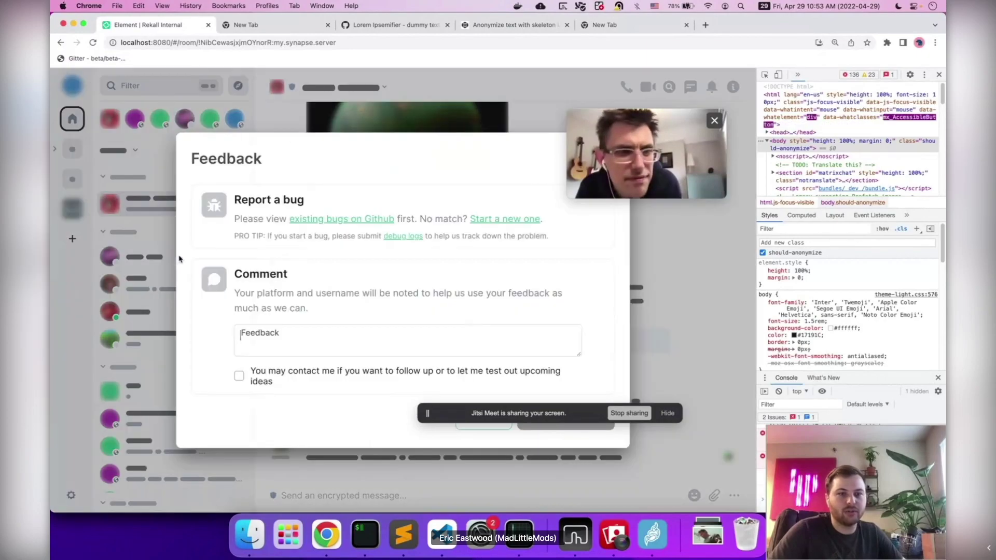
pyautogui.click(403, 236)
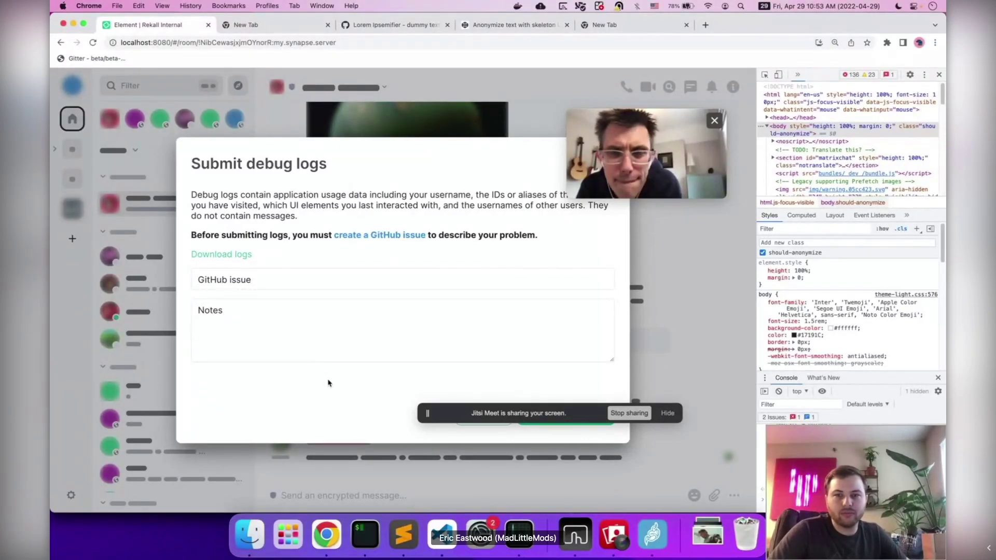
pyautogui.scroll(3, 328, 381)
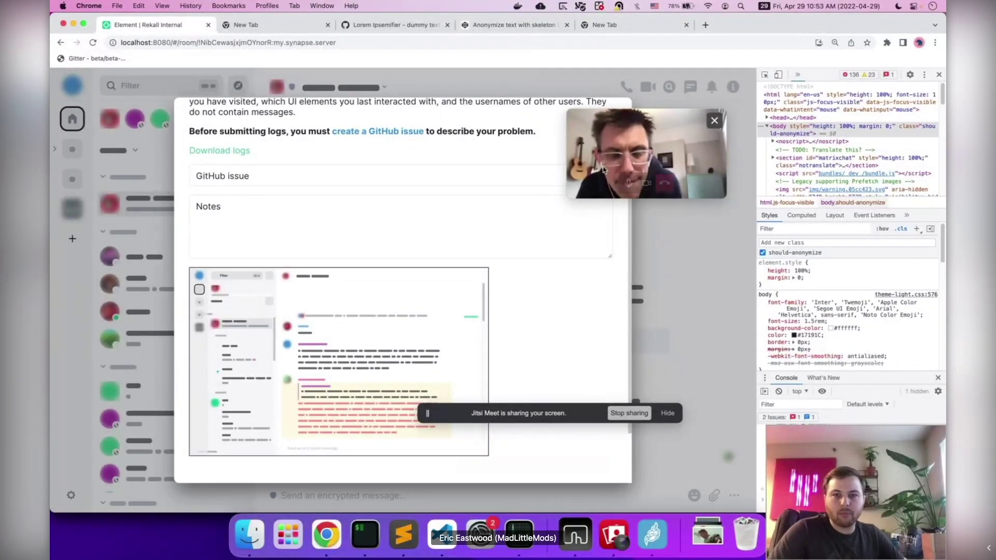
pyautogui.moveTo(602, 169); pyautogui.dragTo(736, 217)
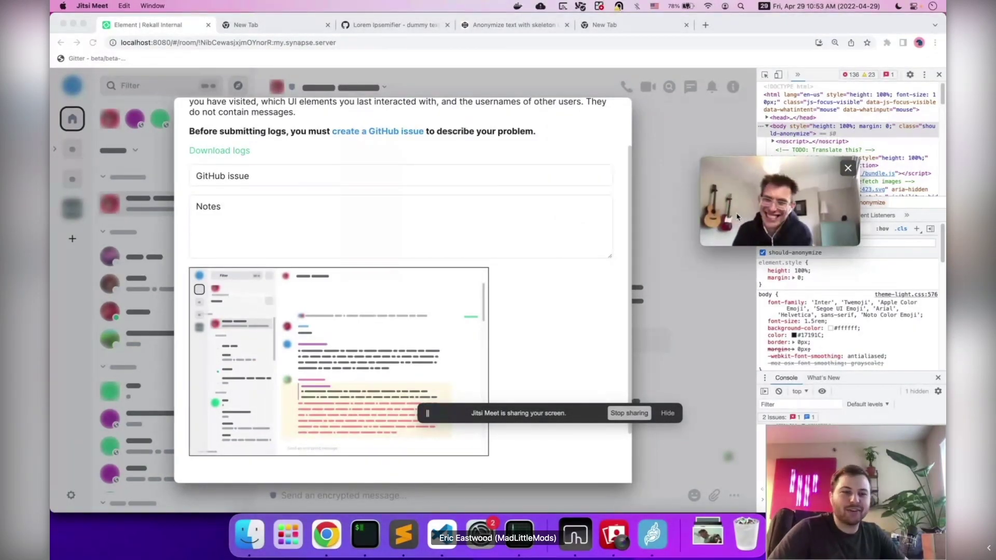
pyautogui.click(527, 301)
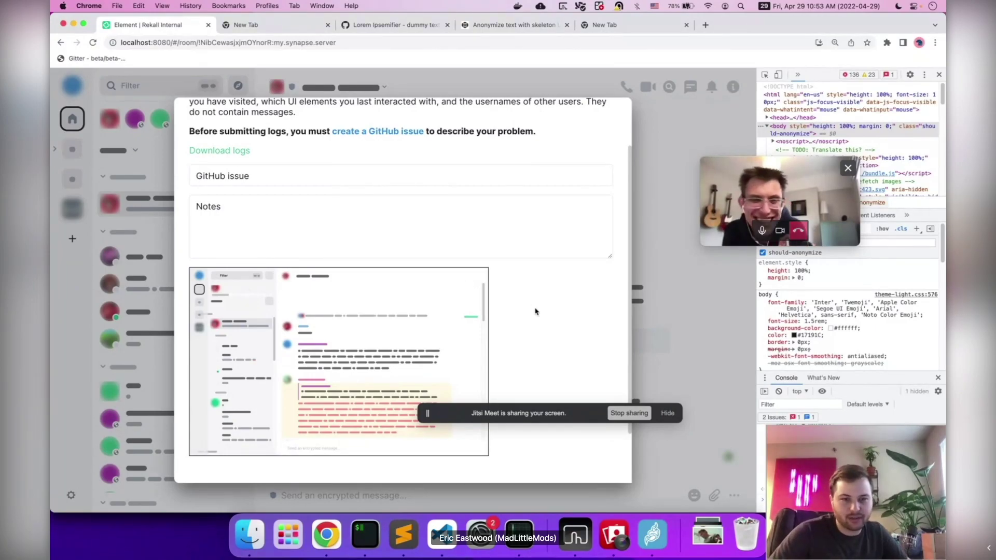
pyautogui.scroll(3, 551, 310)
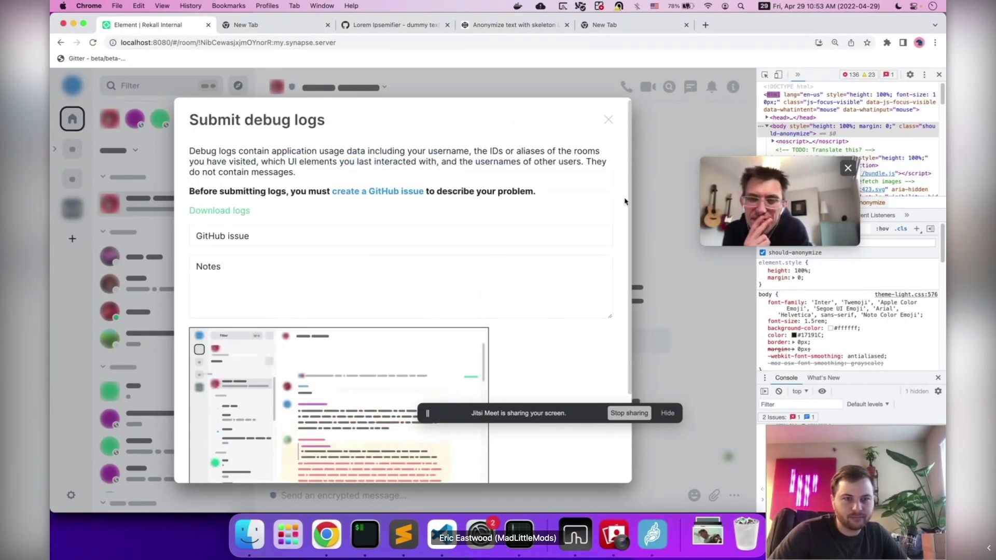
pyautogui.click(610, 119)
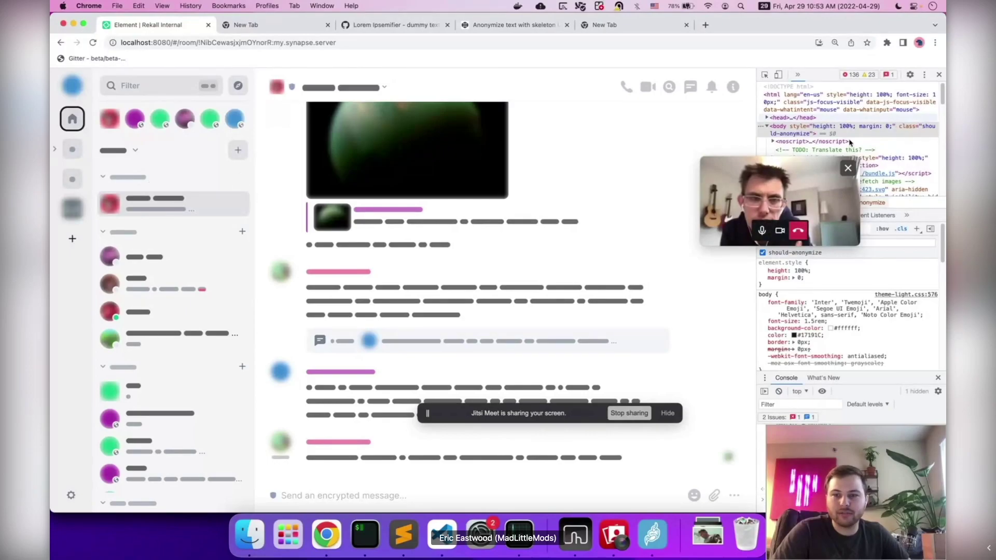
pyautogui.moveTo(770, 175); pyautogui.dragTo(657, 161)
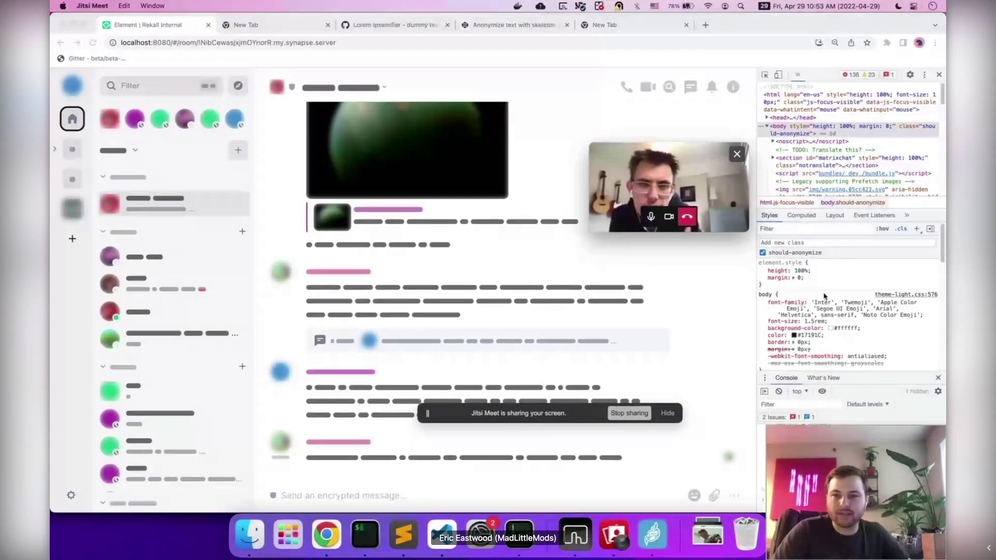
pyautogui.click(762, 252)
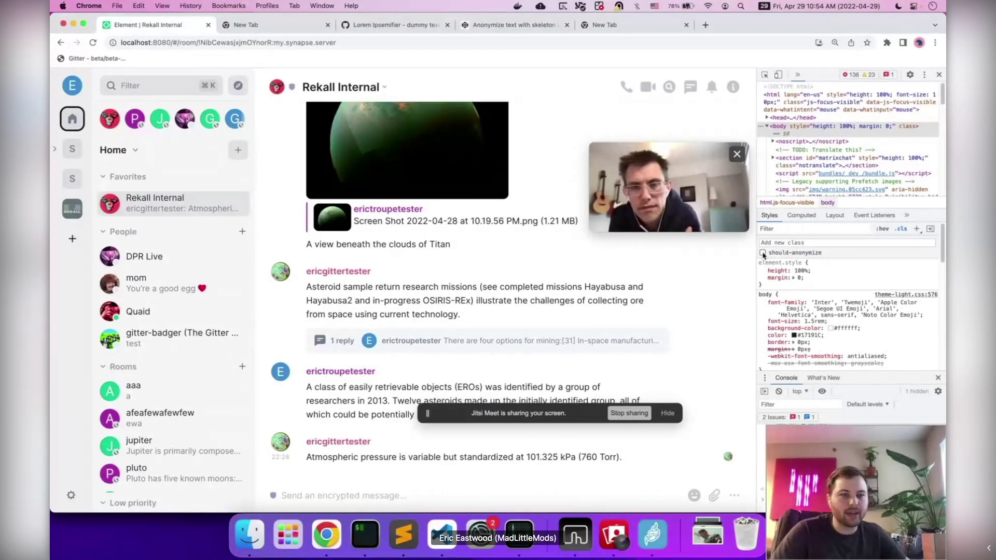
pyautogui.click(763, 253)
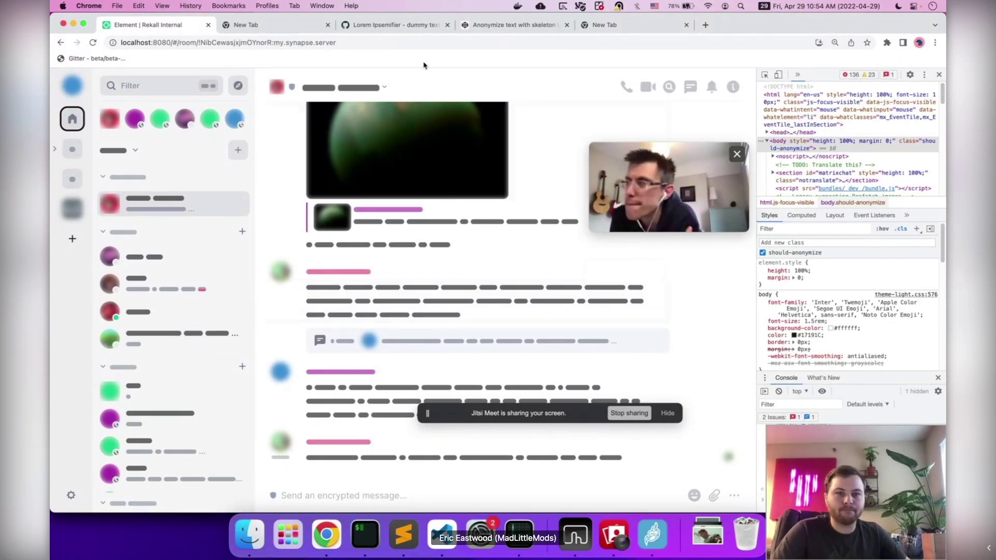
pyautogui.click(390, 26)
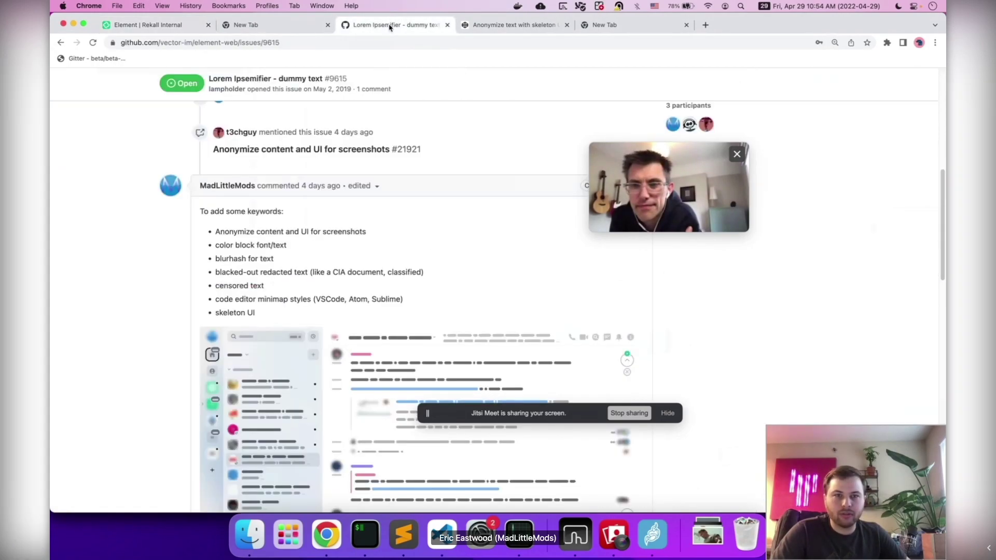
pyautogui.scroll(10, 401, 122)
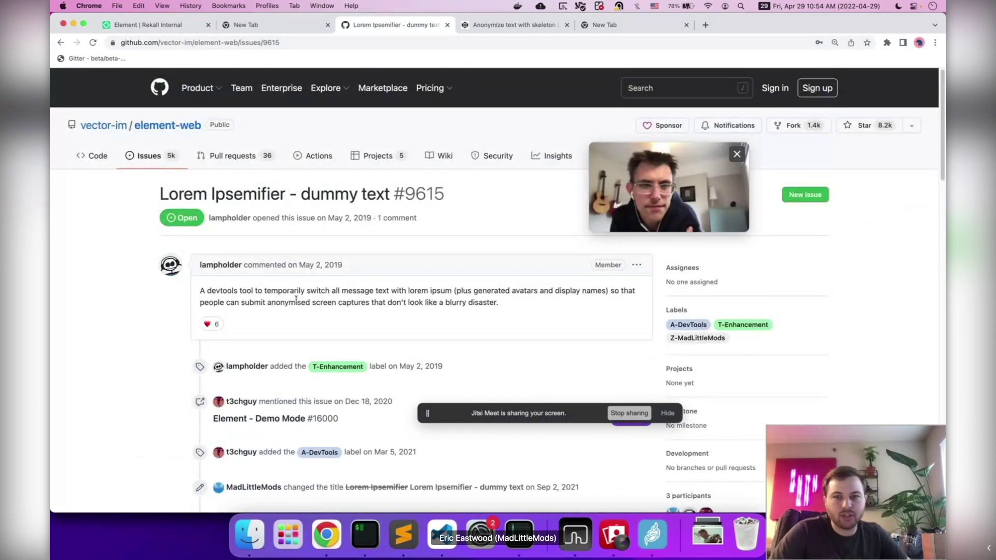
pyautogui.scroll(-15, 322, 313)
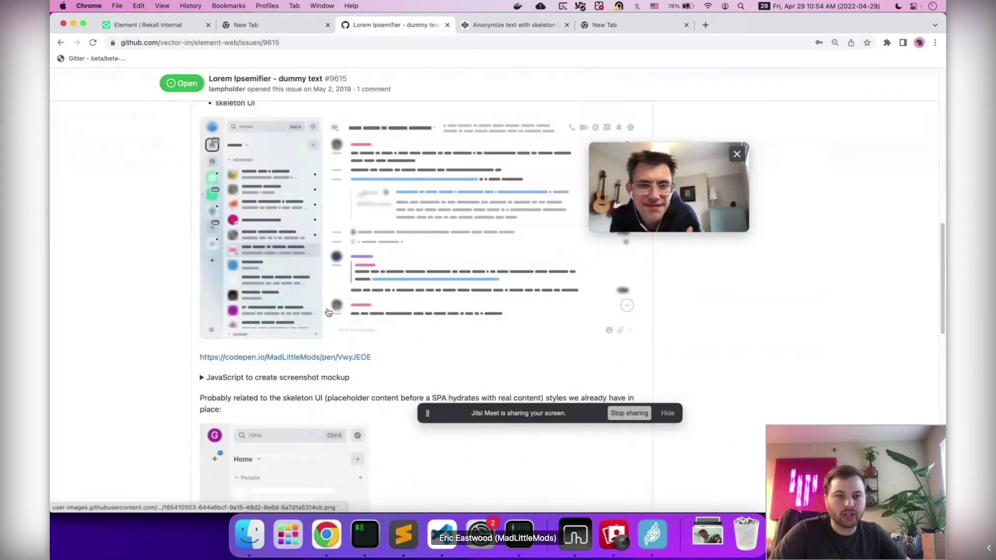
pyautogui.click(295, 377)
pyautogui.click(280, 378)
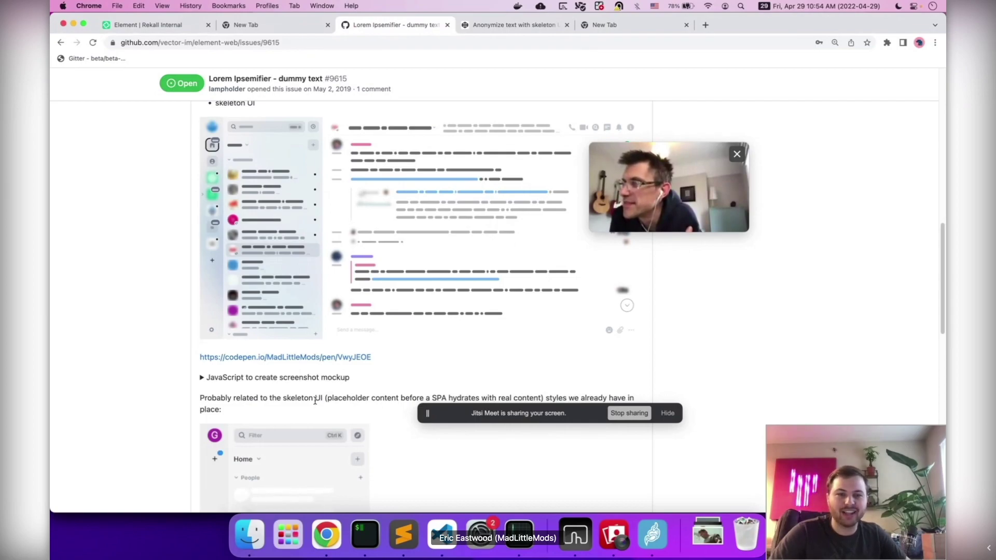
pyautogui.scroll(-5, 315, 401)
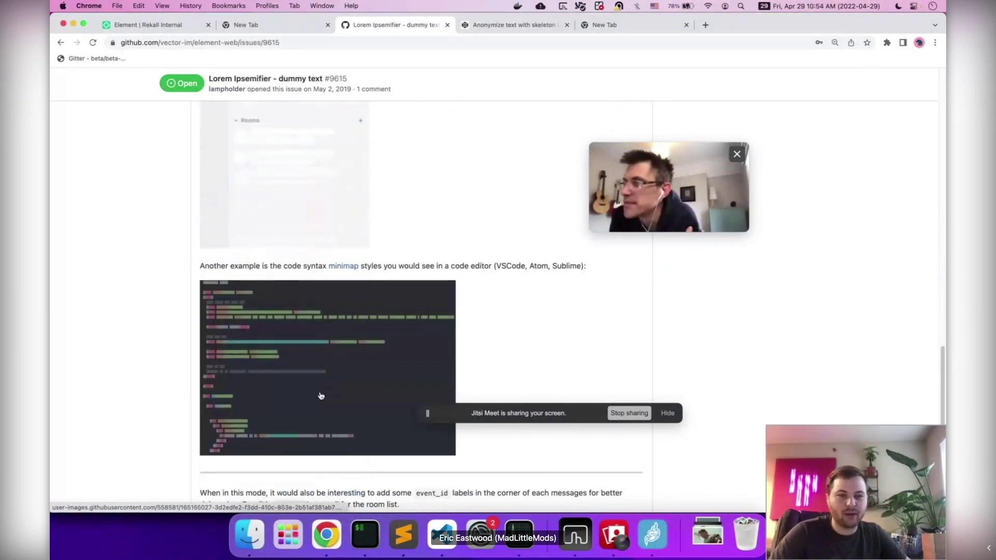
pyautogui.scroll(-15, 321, 396)
pyautogui.scroll(3, 342, 388)
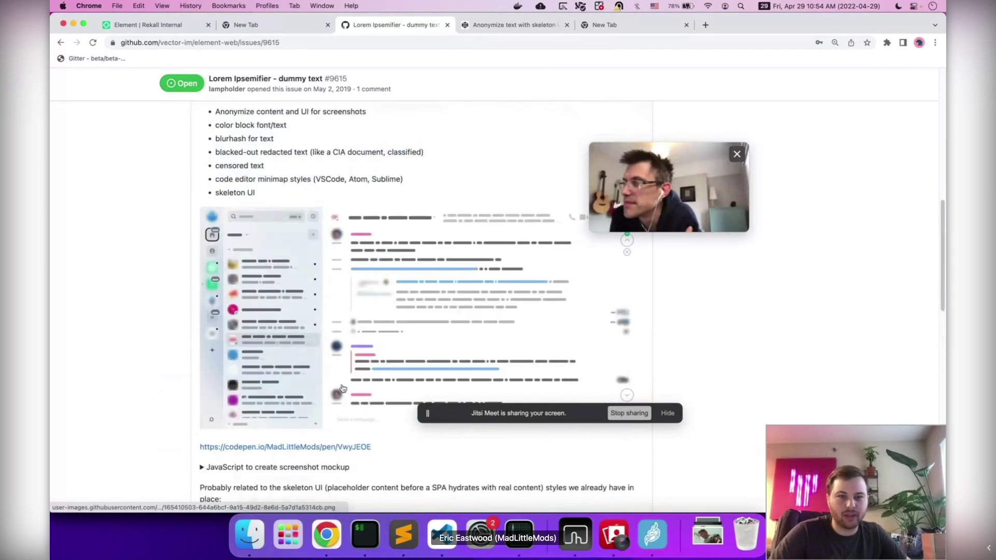
pyautogui.click(148, 25)
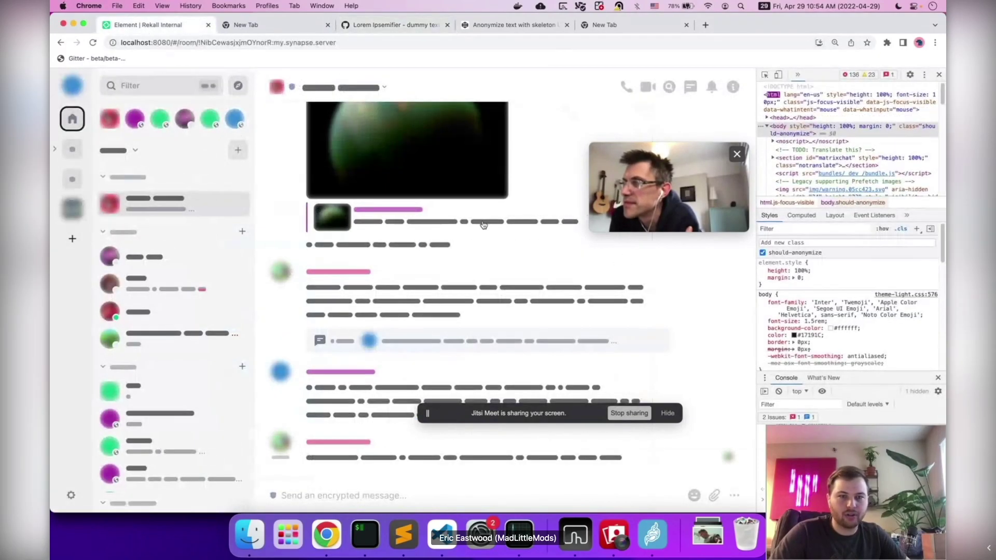
pyautogui.click(762, 253)
pyautogui.click(763, 253)
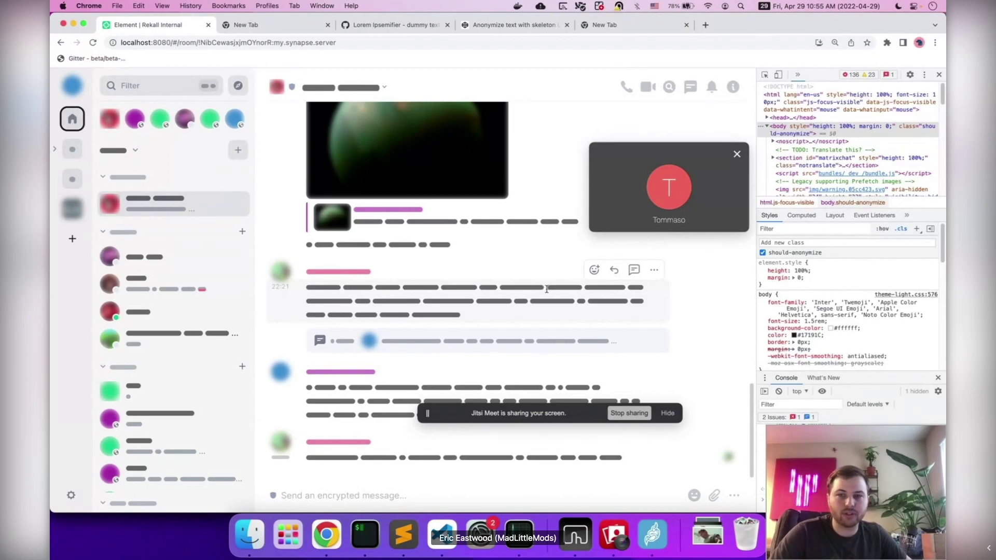
pyautogui.click(762, 253)
pyautogui.click(762, 254)
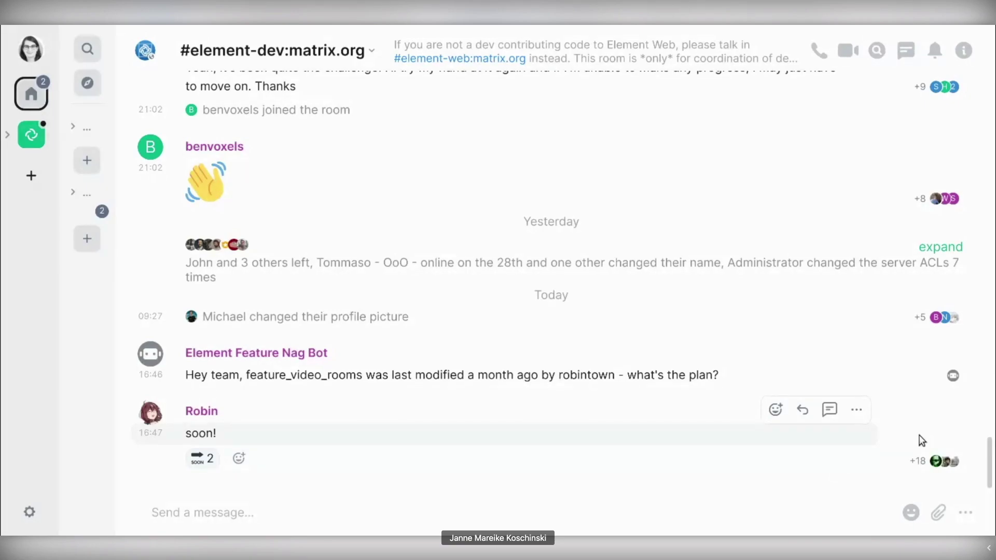
# Step: Open the 'Seen by 21 people' list for the 'soon!' message and scroll through it
pyautogui.moveTo(937, 468)
pyautogui.moveTo(918, 345)
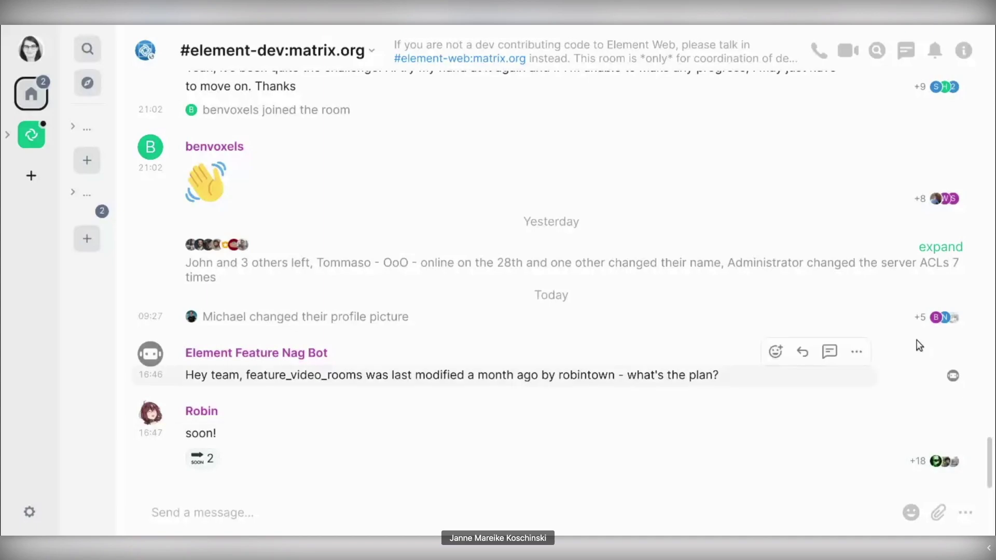
pyautogui.moveTo(941, 318)
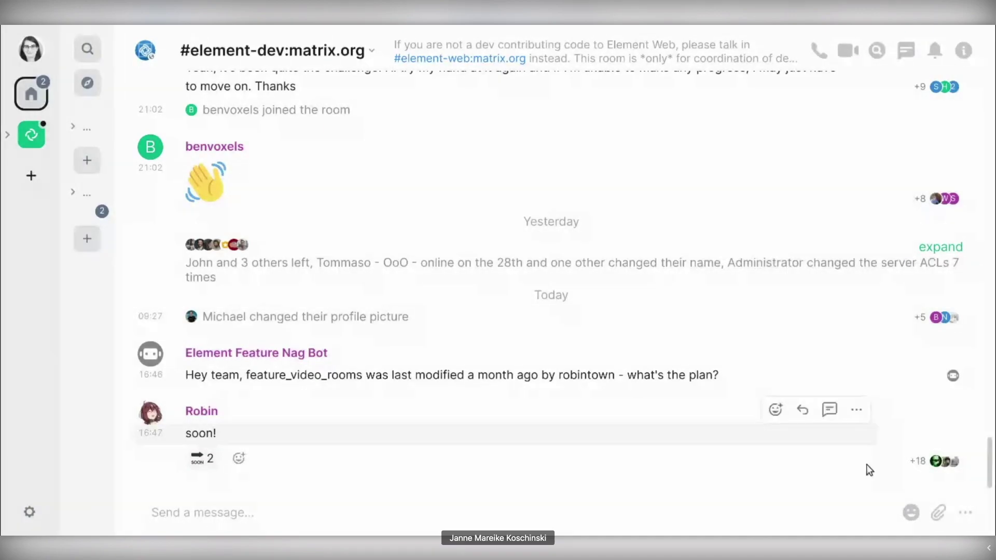
pyautogui.click(919, 464)
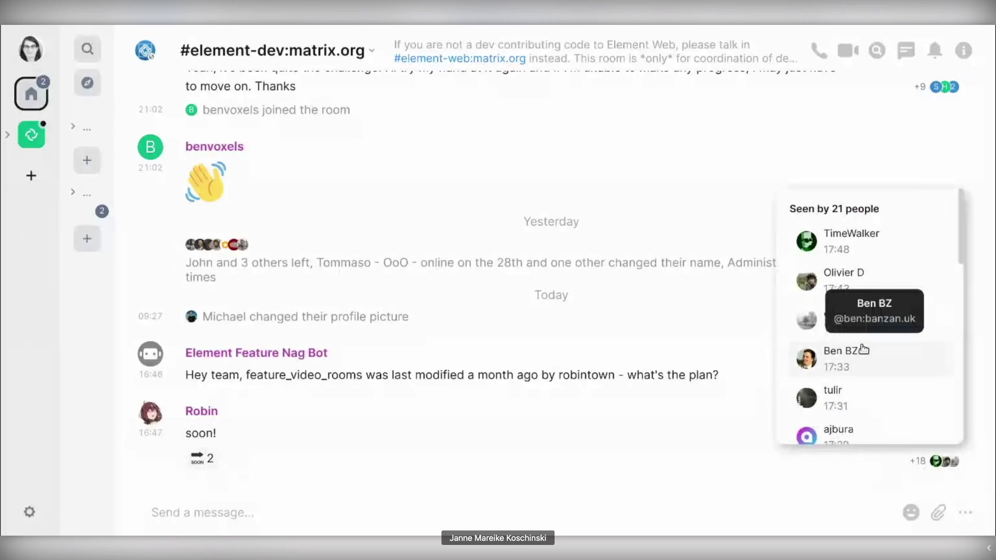
pyautogui.scroll(-5, 862, 350)
pyautogui.scroll(-6, 863, 349)
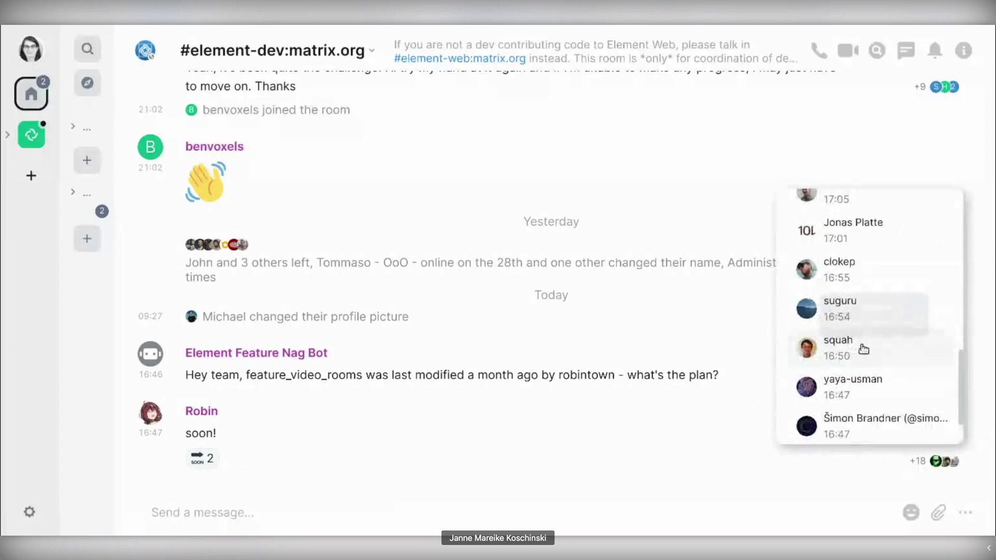
pyautogui.scroll(-1, 863, 349)
pyautogui.scroll(6, 863, 349)
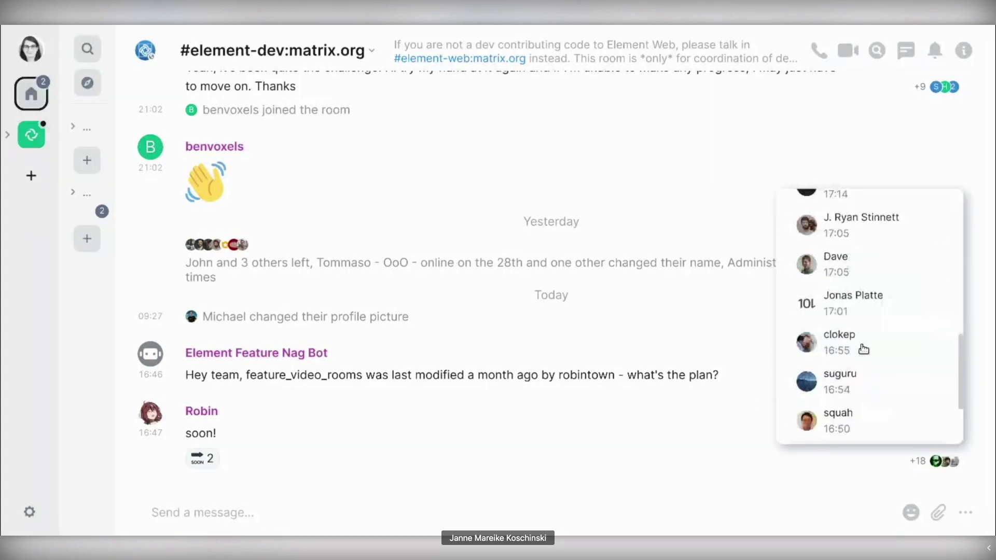
pyautogui.scroll(8, 863, 350)
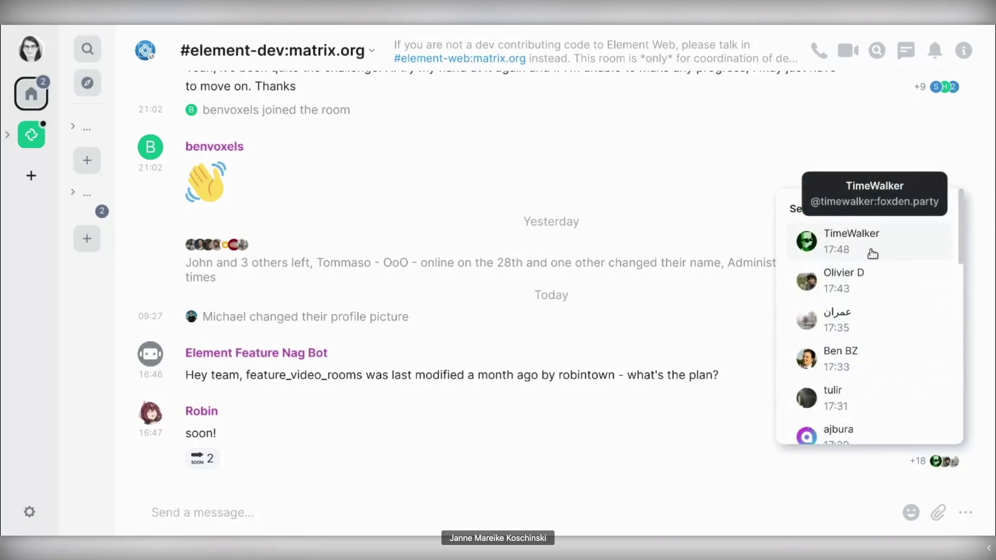
pyautogui.scroll(-10, 872, 253)
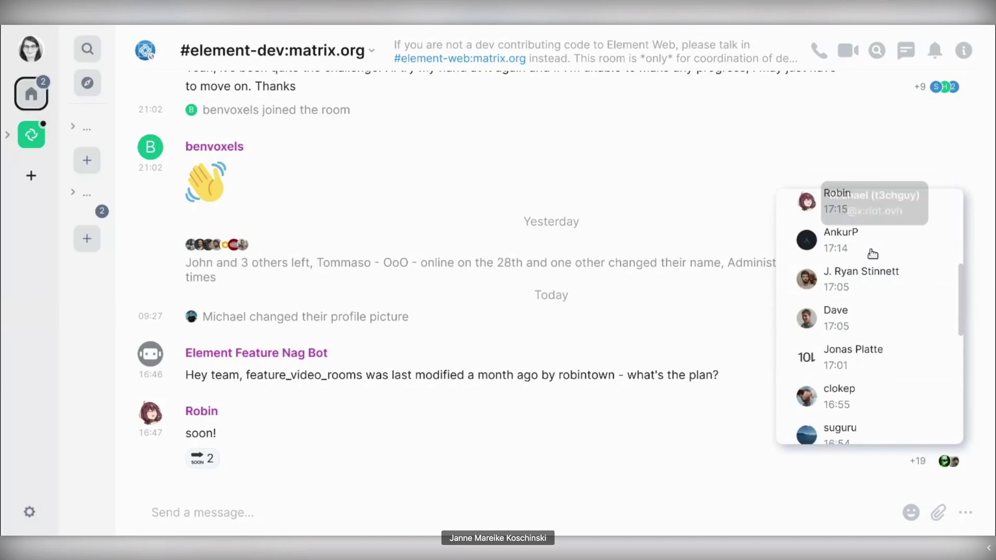
pyautogui.scroll(-1, 872, 253)
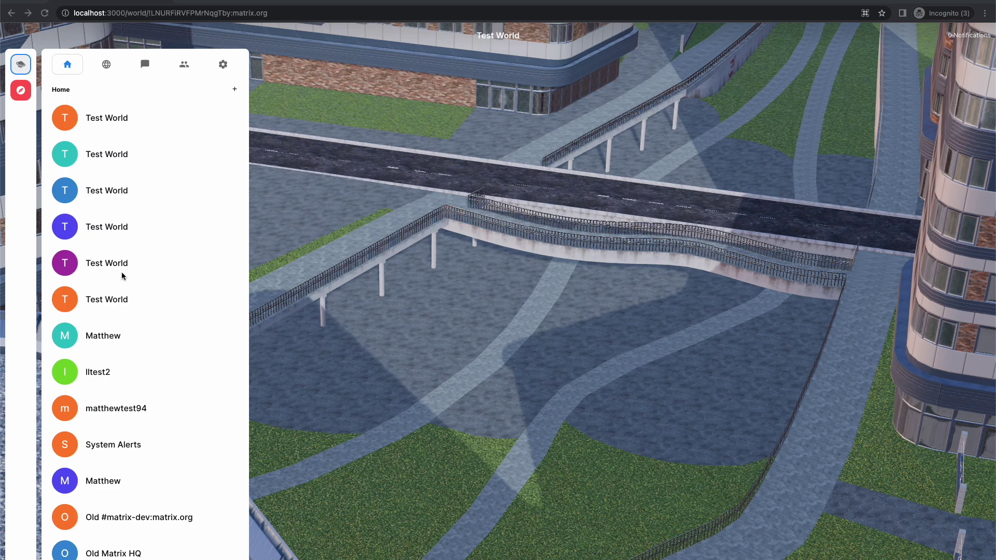
# Step: Select the first Test World row, load the room, and enter it
pyautogui.click(107, 12)
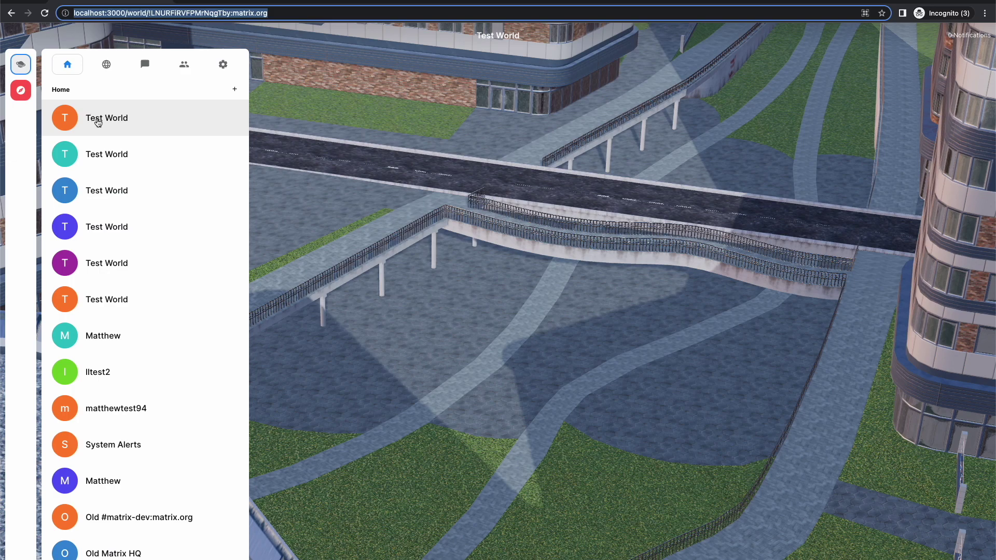
pyautogui.click(97, 123)
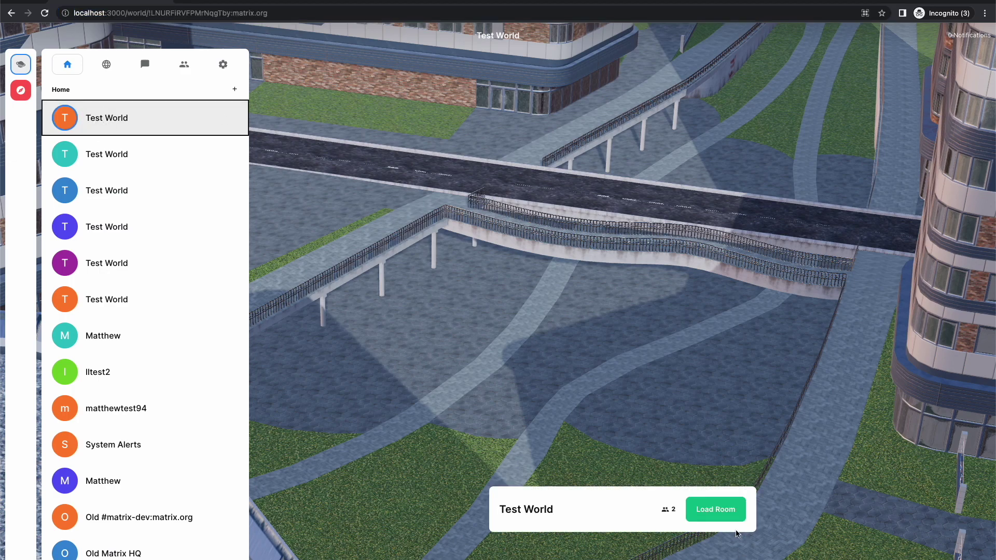
pyautogui.click(716, 508)
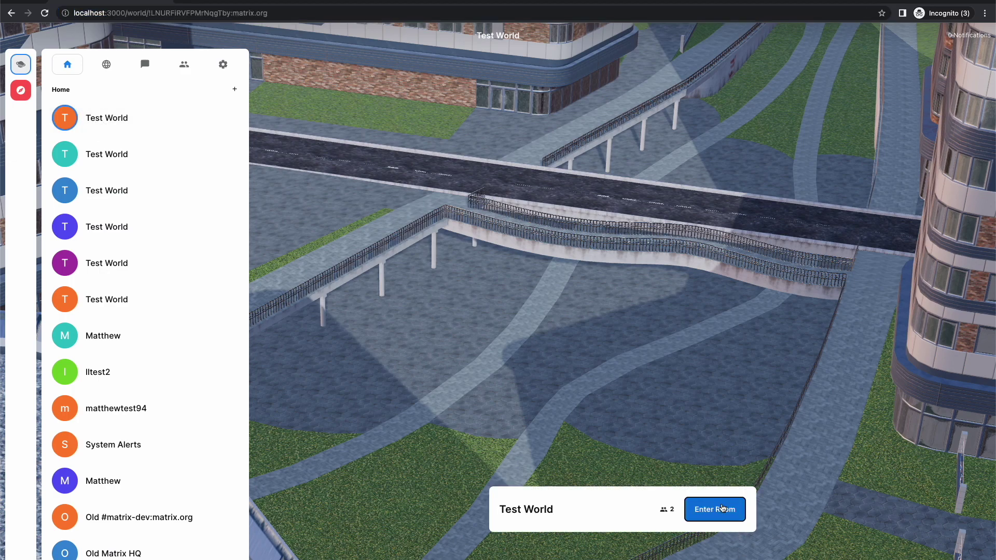
pyautogui.click(722, 509)
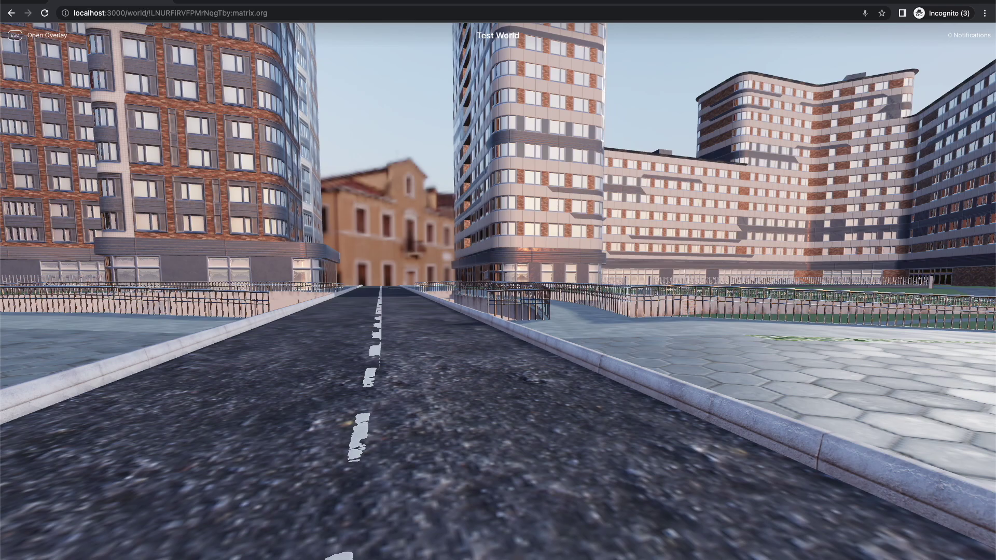
# Step: Walk with WASD from the road onto the sidewalk by the brick-and-glass building
pyautogui.press('s')
pyautogui.press('a')
pyautogui.press('w')
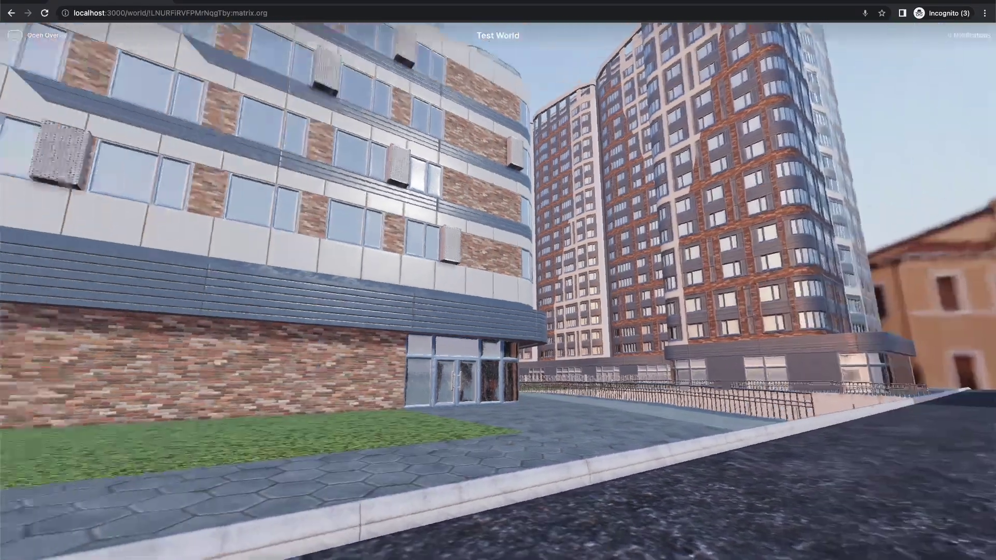
pyautogui.press('w')
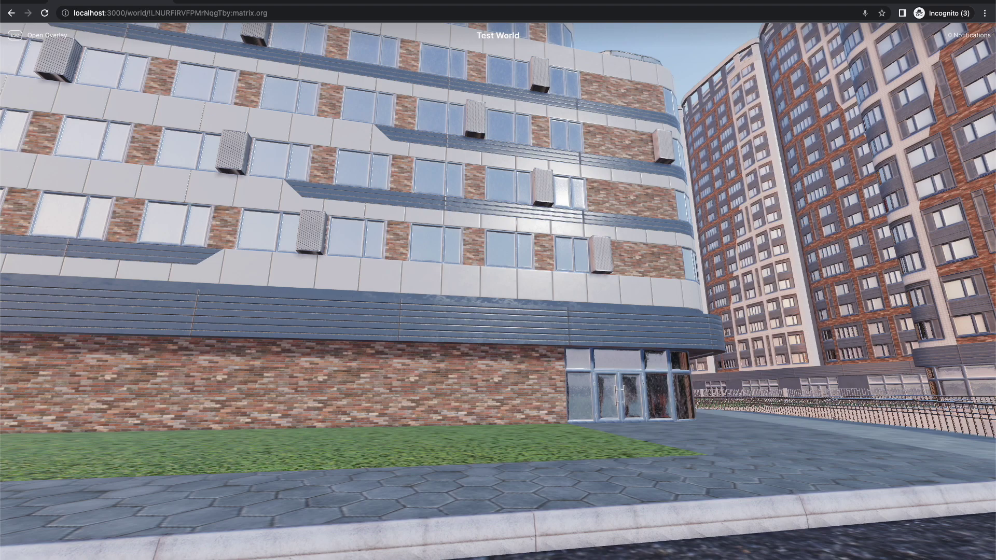
pyautogui.press('s')
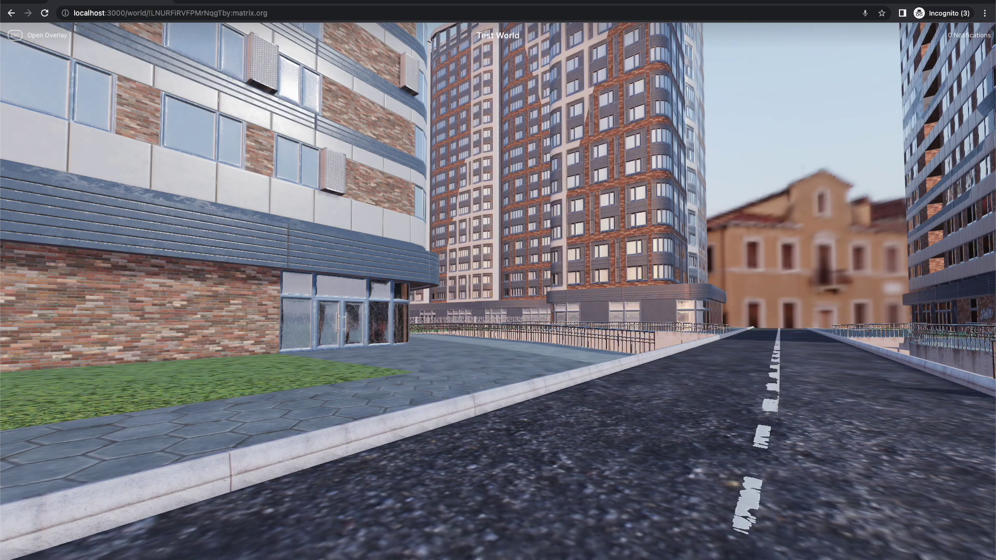
pyautogui.press('w')
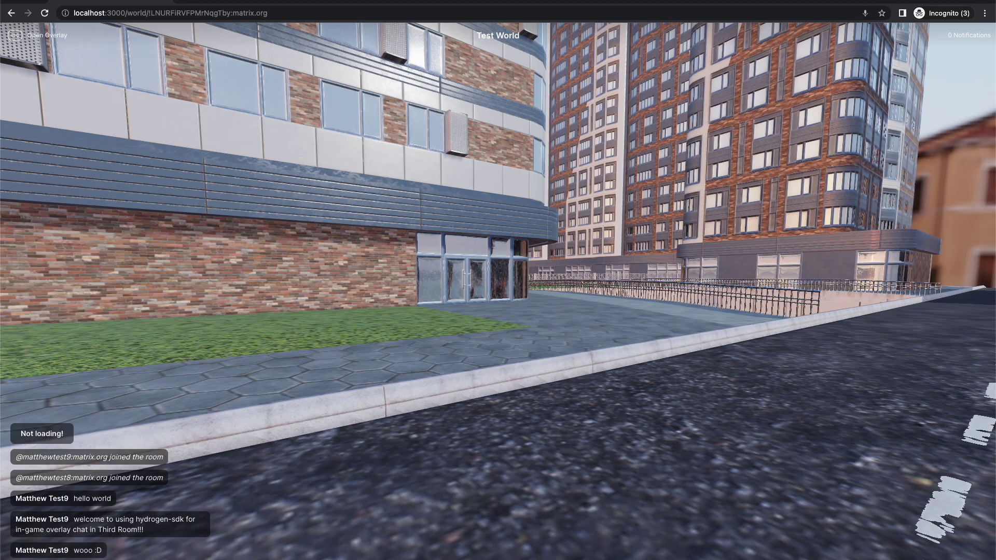
# Step: Arrange two windows side by side and load Test World in the second one
pyautogui.moveTo(993, 215); pyautogui.dragTo(413, 173)
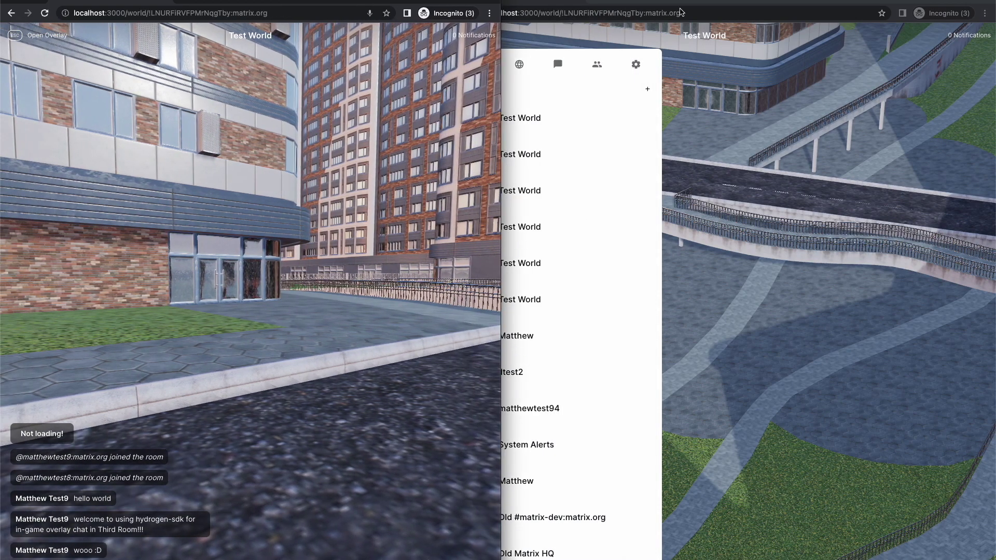
pyautogui.click(695, 4)
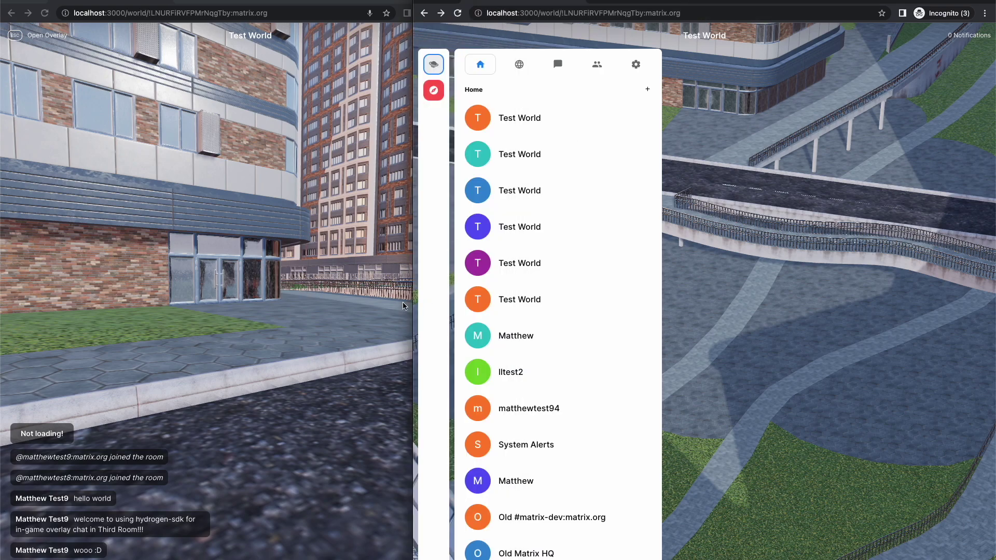
pyautogui.moveTo(414, 309); pyautogui.dragTo(500, 317)
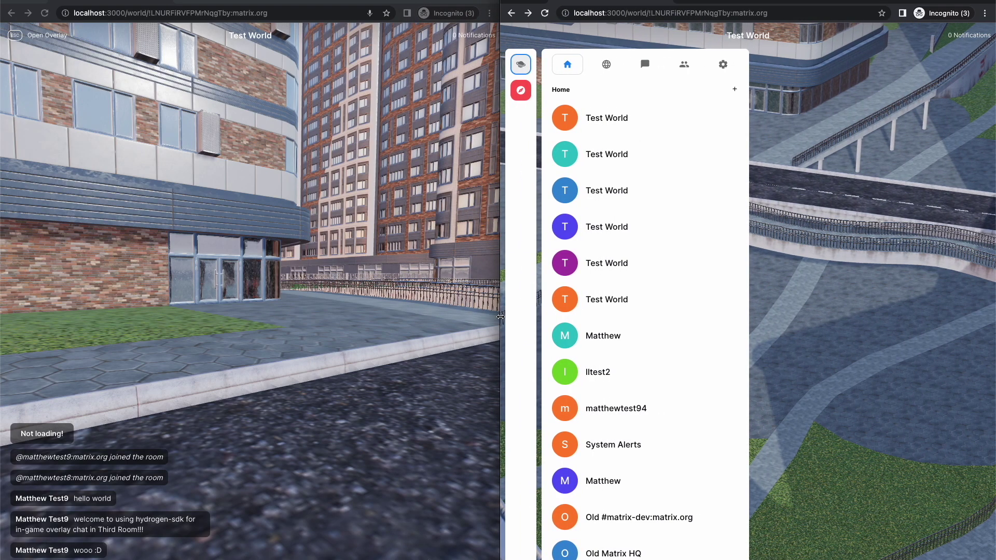
pyautogui.click(625, 117)
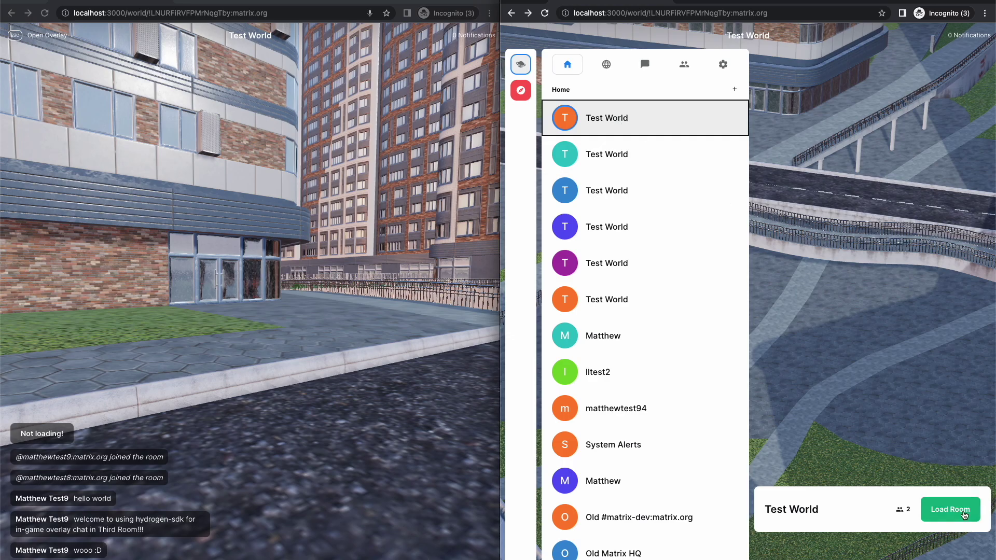
pyautogui.click(950, 510)
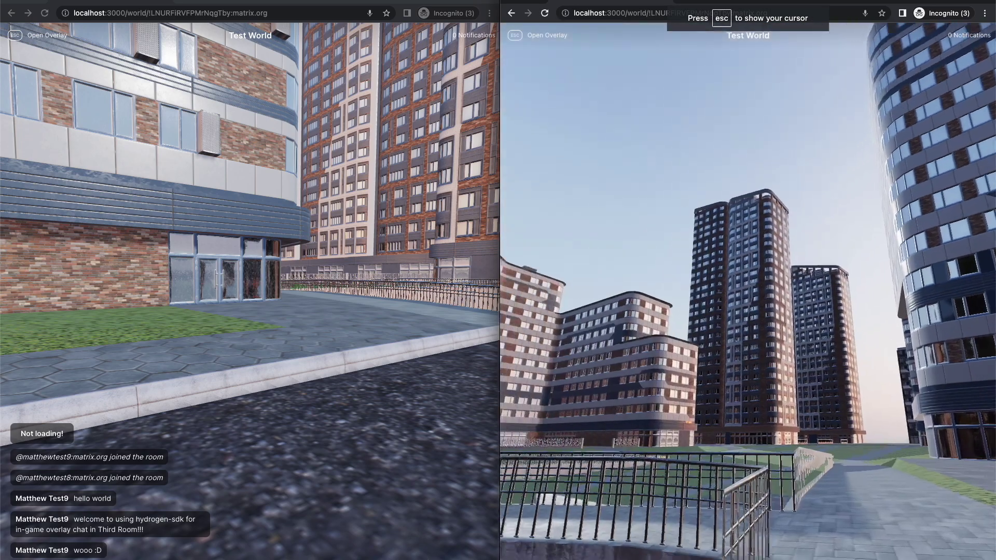
pyautogui.press('Escape')
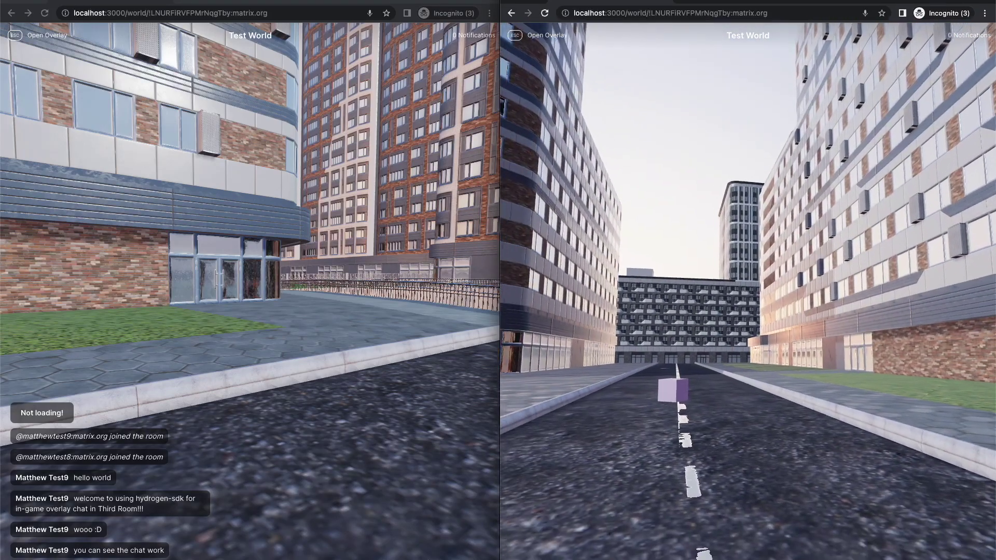
# Step: Walk toward the purple cube on the right, then the green cube on the left
pyautogui.press('w')
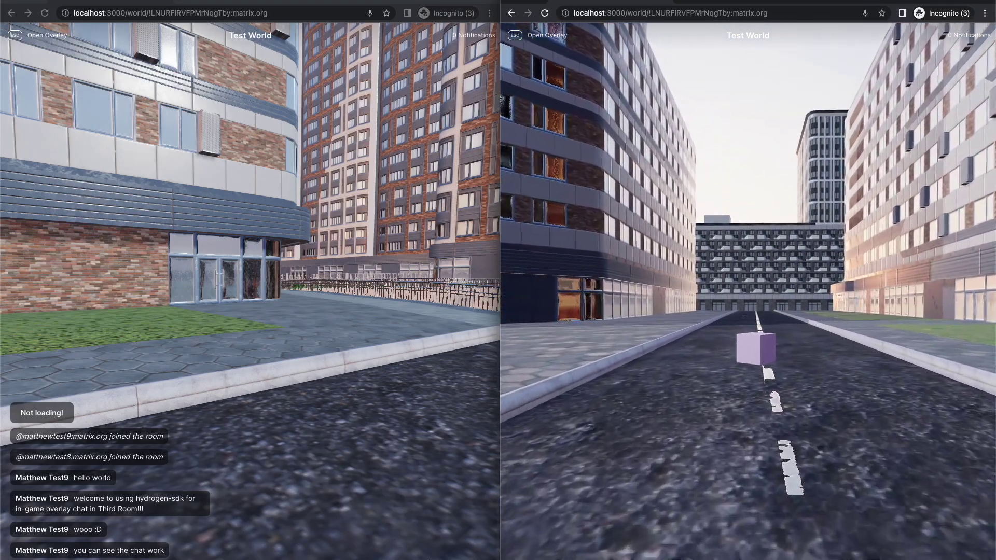
pyautogui.press('w')
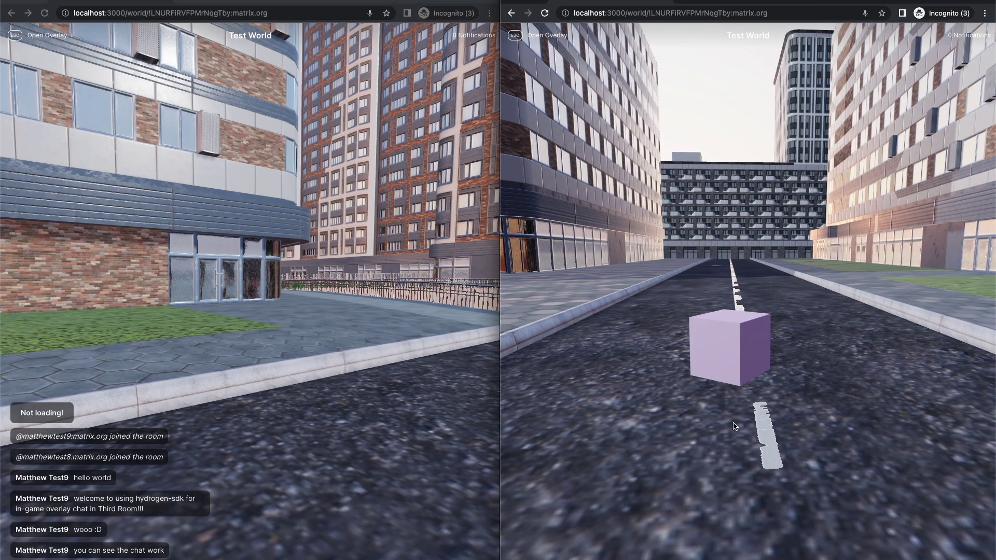
pyautogui.click(291, 338)
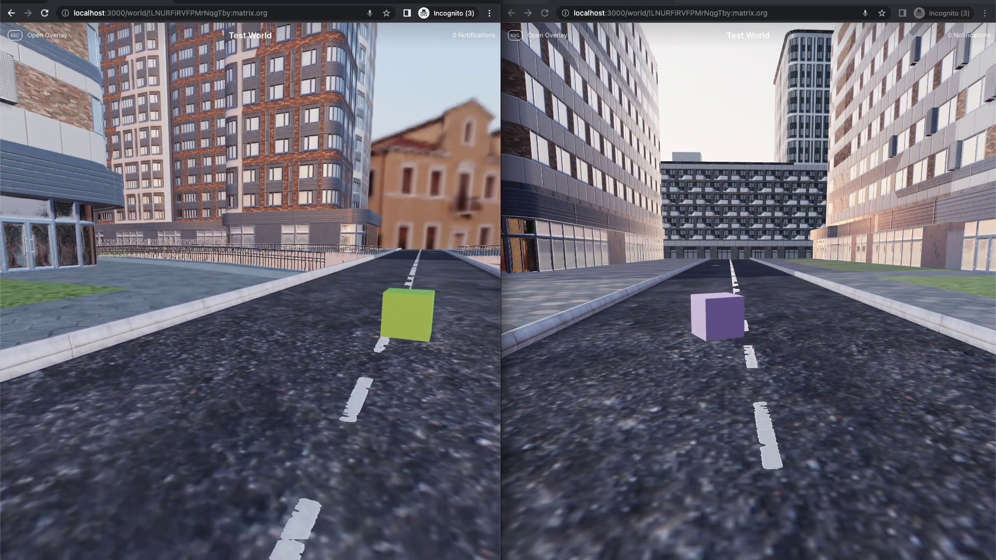
pyautogui.press('w')
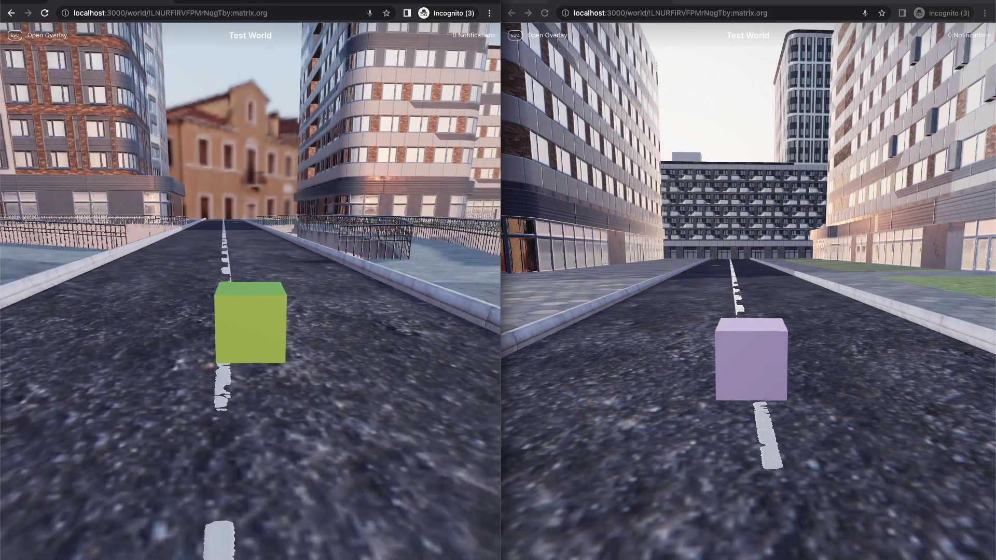
pyautogui.press('w')
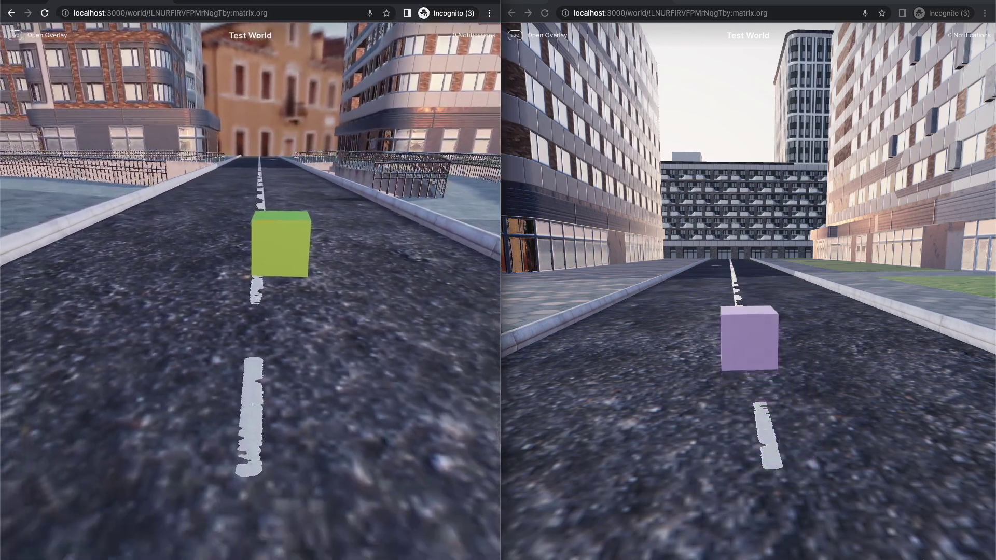
pyautogui.press('w')
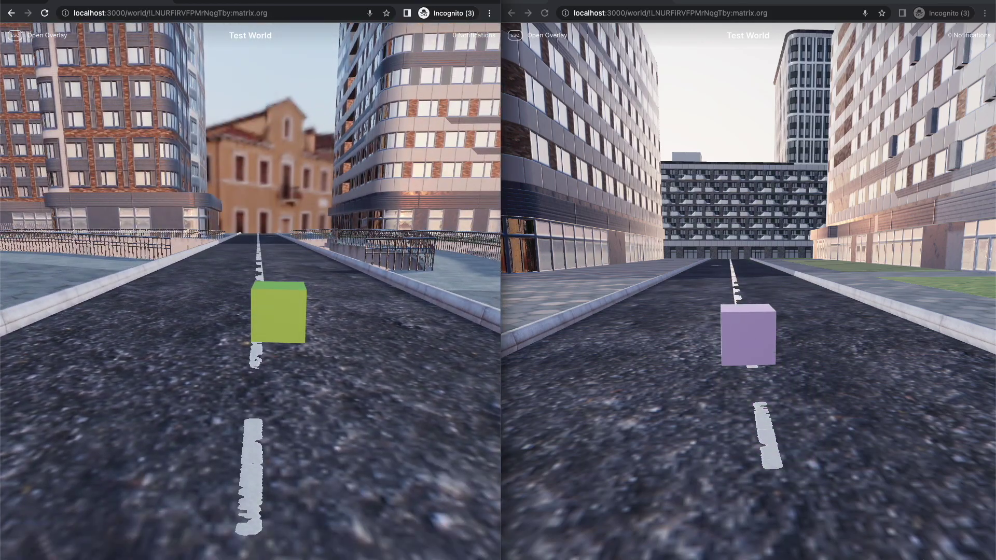
pyautogui.press('w')
# Step: Back the left player down the street away from the green cube, jumping once
pyautogui.press('s')
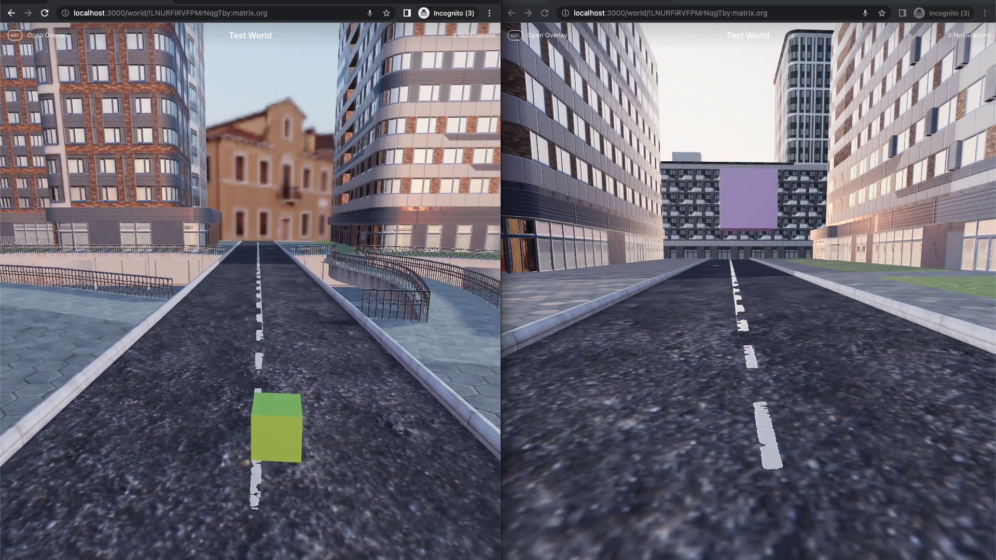
pyautogui.press('space')
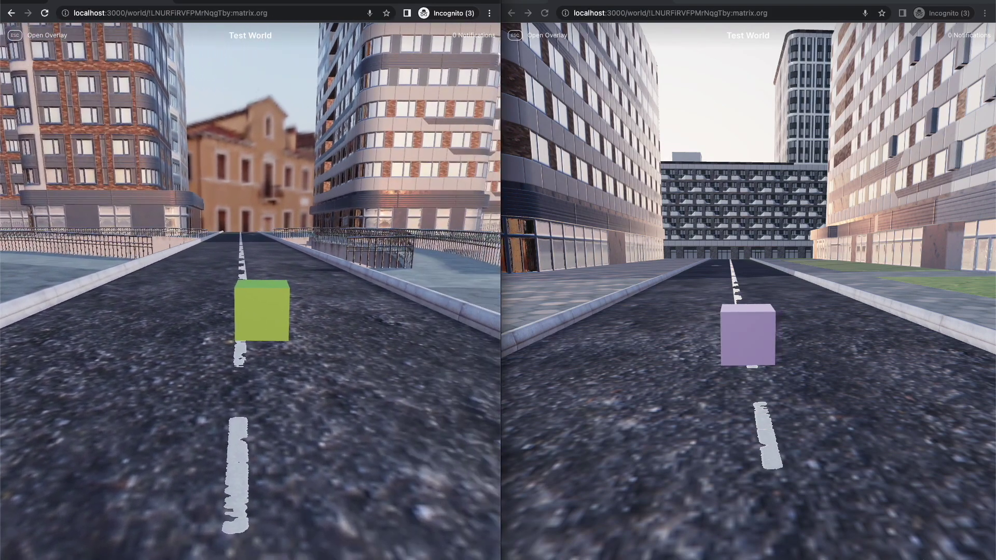
pyautogui.press('s')
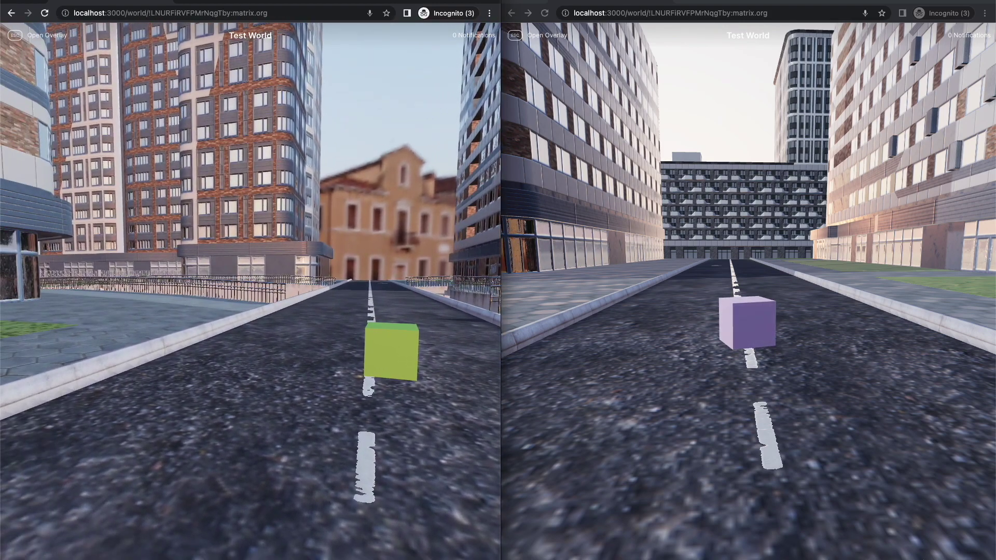
pyautogui.press('s')
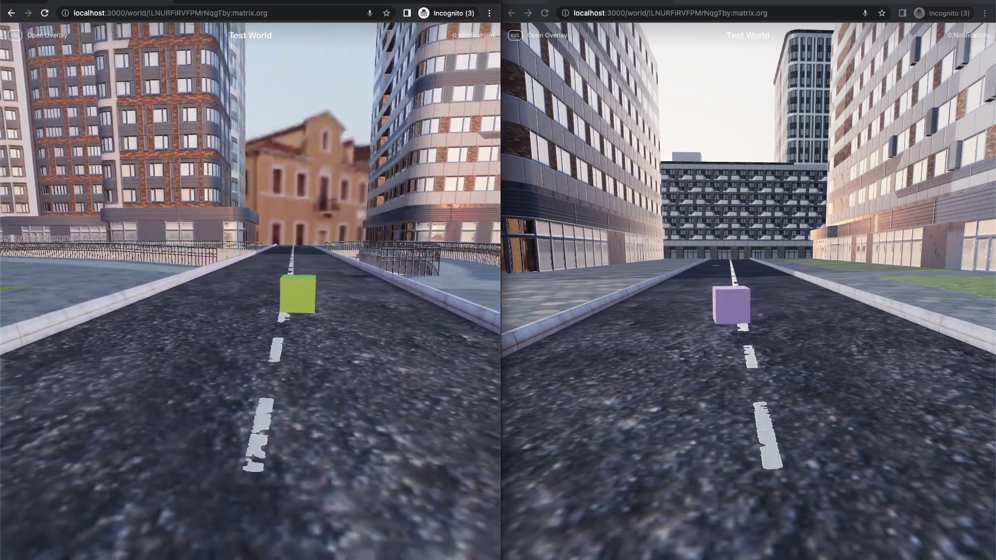
# Step: Spawn a blue cube into the street, then close the second player's browser window
pyautogui.press('s')
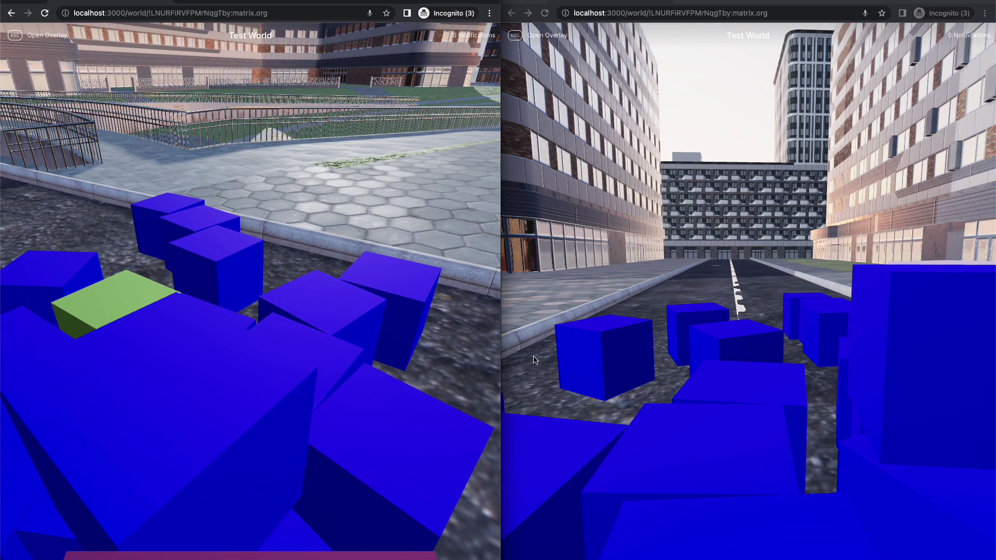
pyautogui.press('super+w')
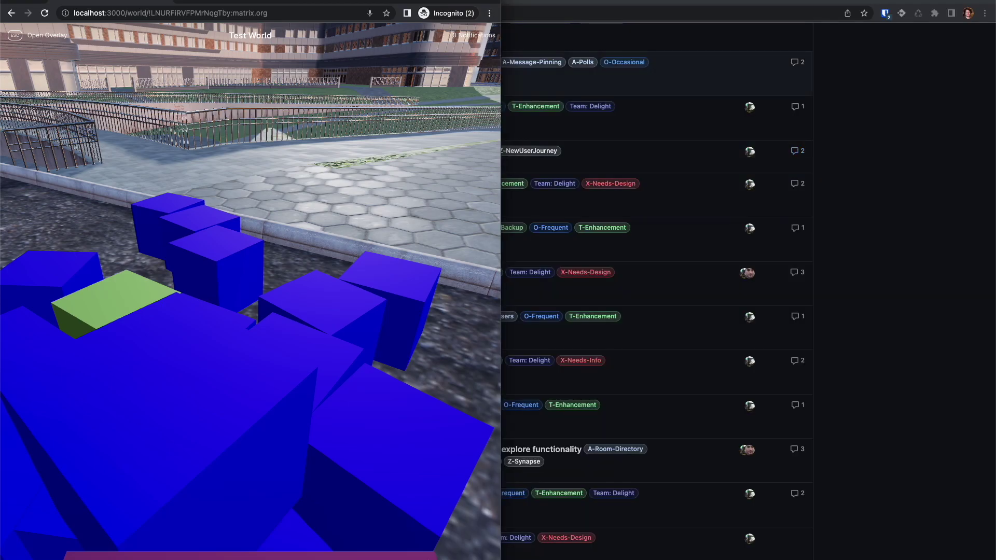
# Step: Widen the Test World window to full screen and spawn two more blue cubes
pyautogui.moveTo(502, 50); pyautogui.dragTo(989, 201)
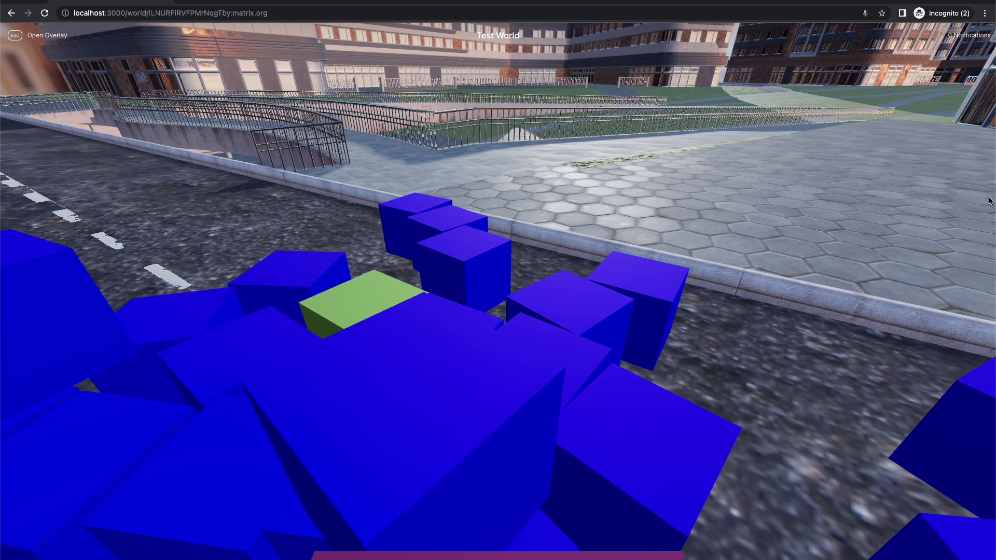
pyautogui.click(327, 307)
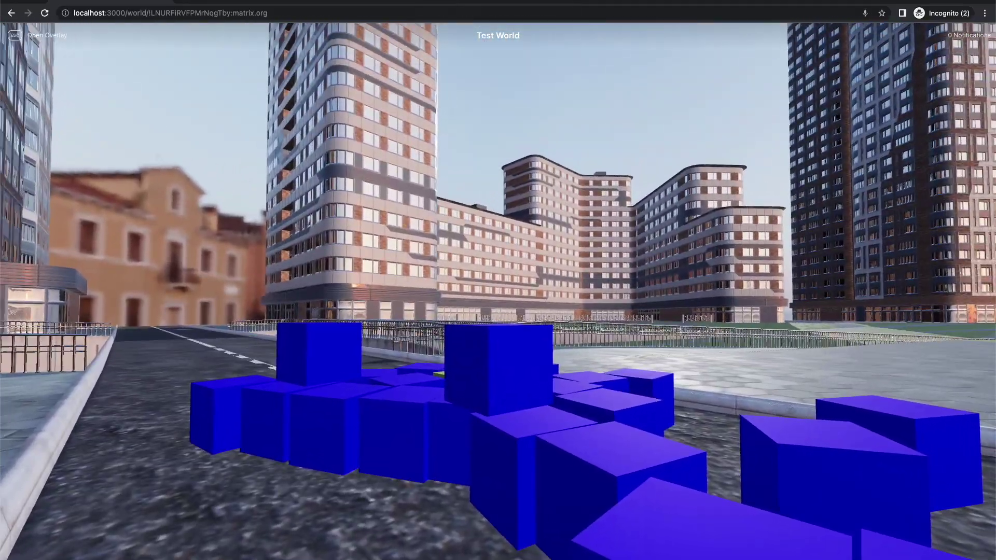
pyautogui.press('1')
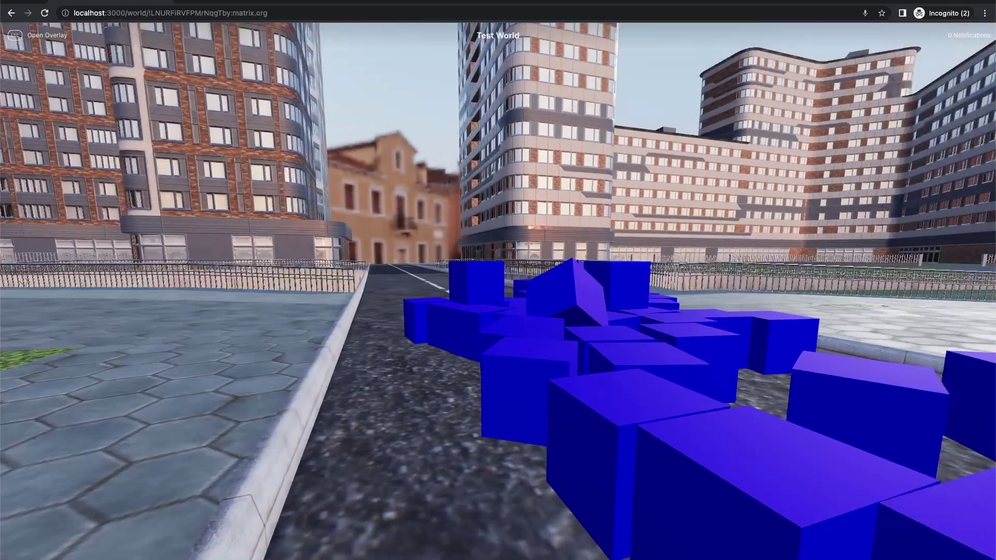
pyautogui.press('1')
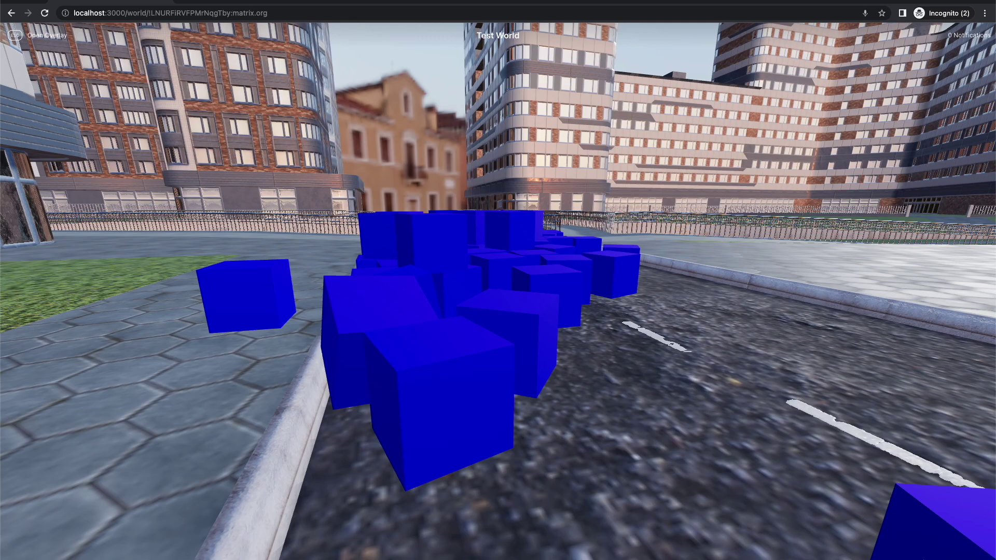
# Step: Walk forward, sideways and back around the blue cube pile
pyautogui.press('w')
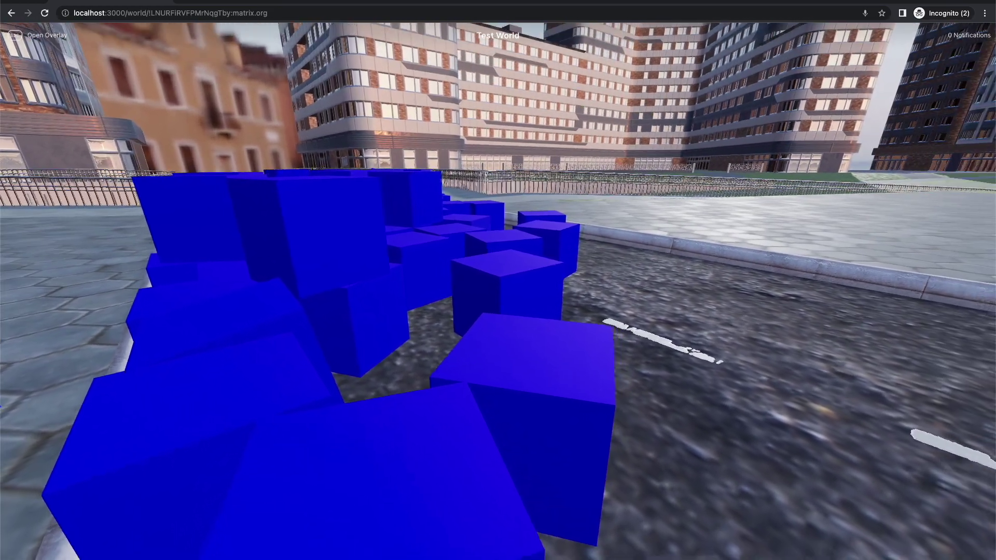
pyautogui.press('d')
pyautogui.press('s')
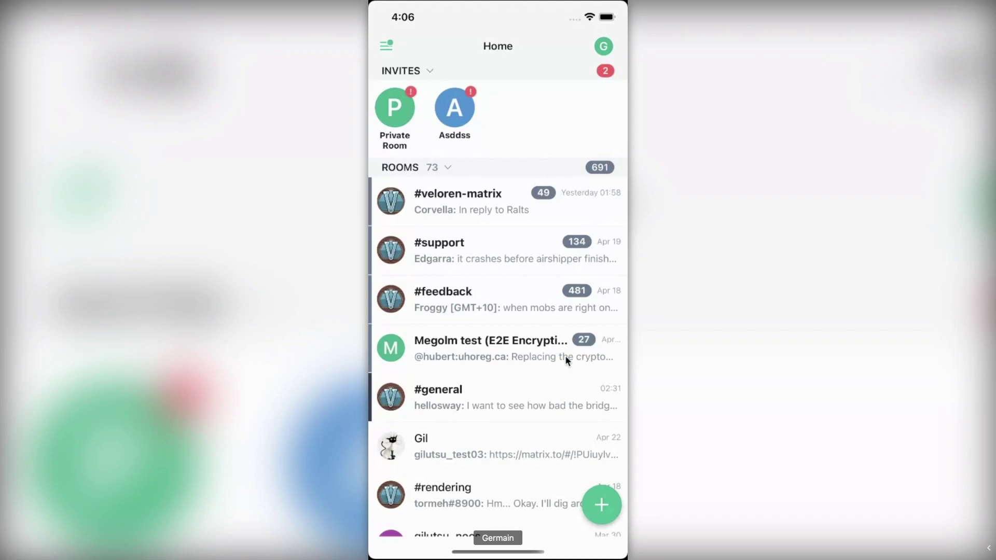
# Step: Play the Element iOS Home screen prototype recording showing invites and rooms
pyautogui.moveTo(522, 379)
pyautogui.moveTo(524, 429)
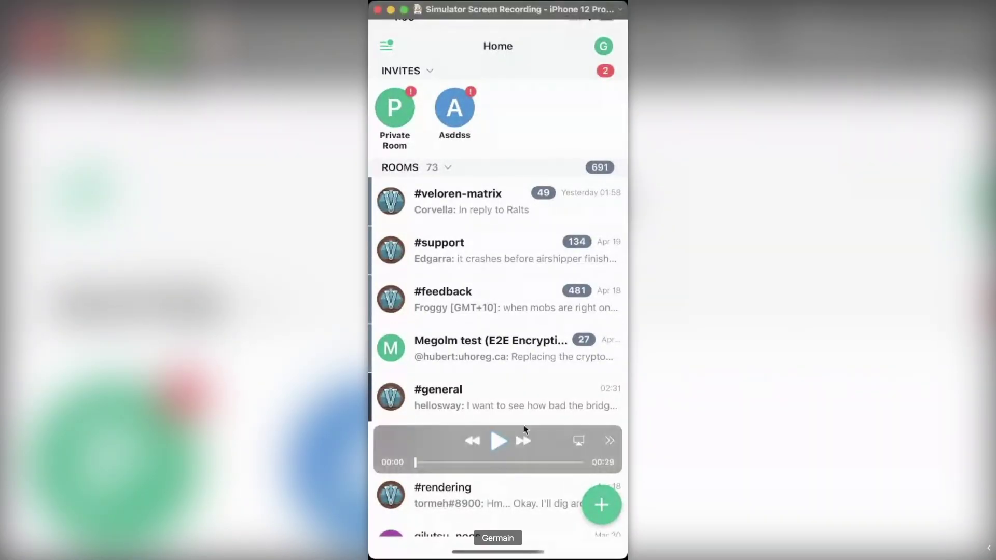
pyautogui.click(488, 440)
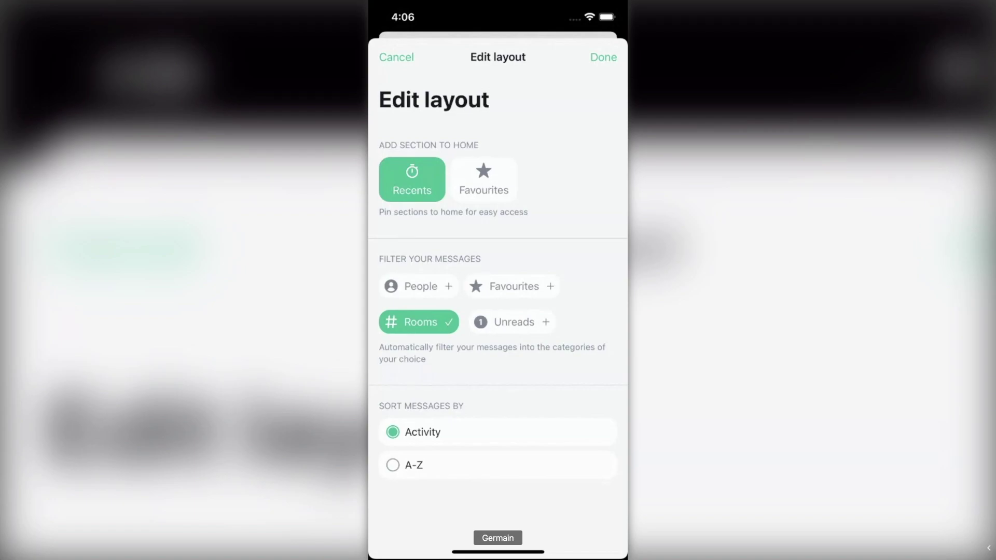
# Step: Add a Favourites filter and pin a Favourites section to the home layout
pyautogui.click(512, 287)
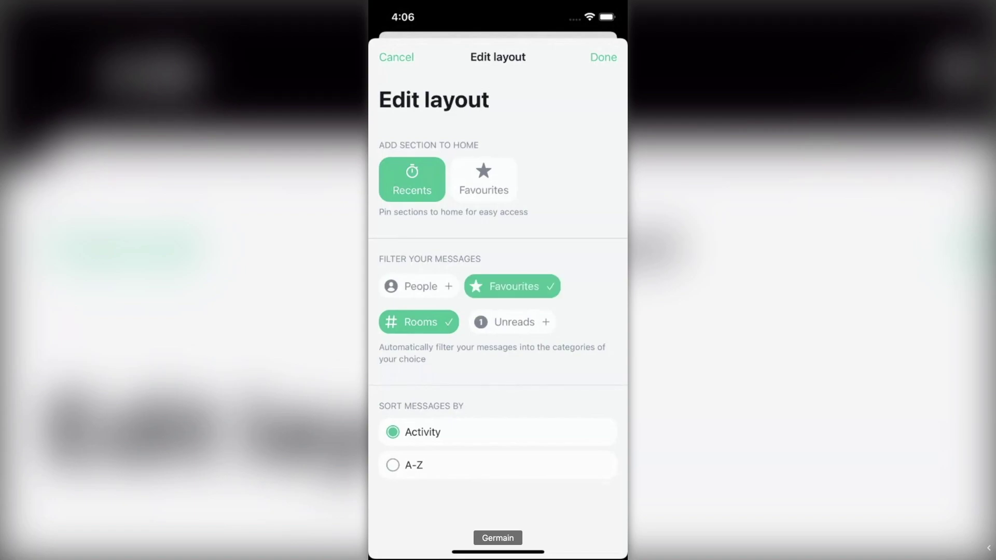
pyautogui.click(484, 179)
pyautogui.click(603, 57)
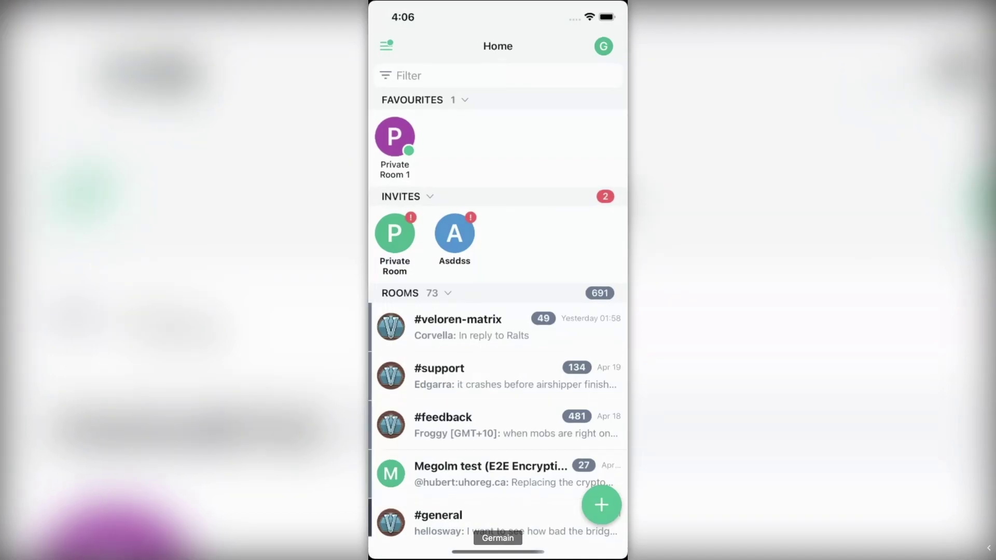
pyautogui.scroll(-3, 498, 311)
pyautogui.scroll(4, 497, 311)
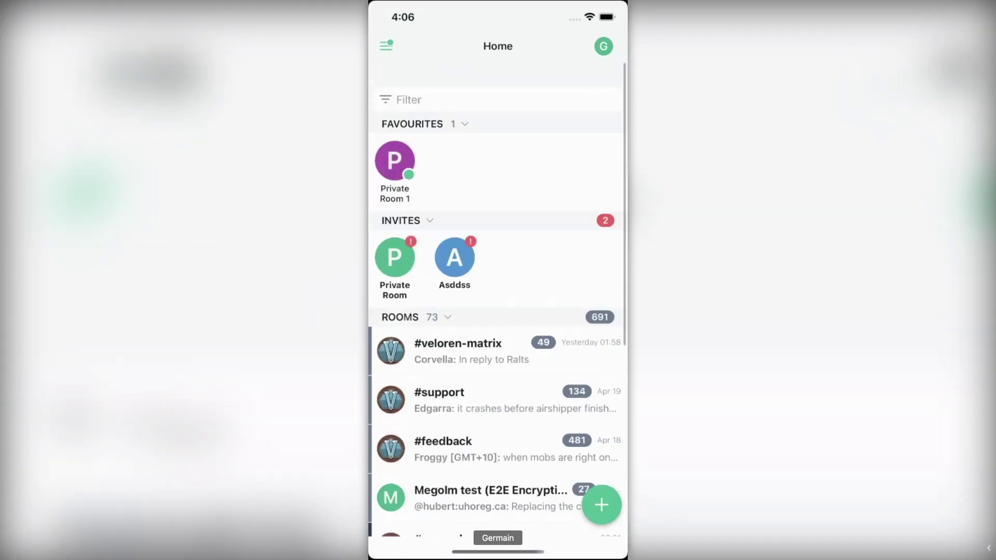
# Step: Sort messages A-Z, remove Favourites and unpin Recents in the home layout
pyautogui.click(604, 46)
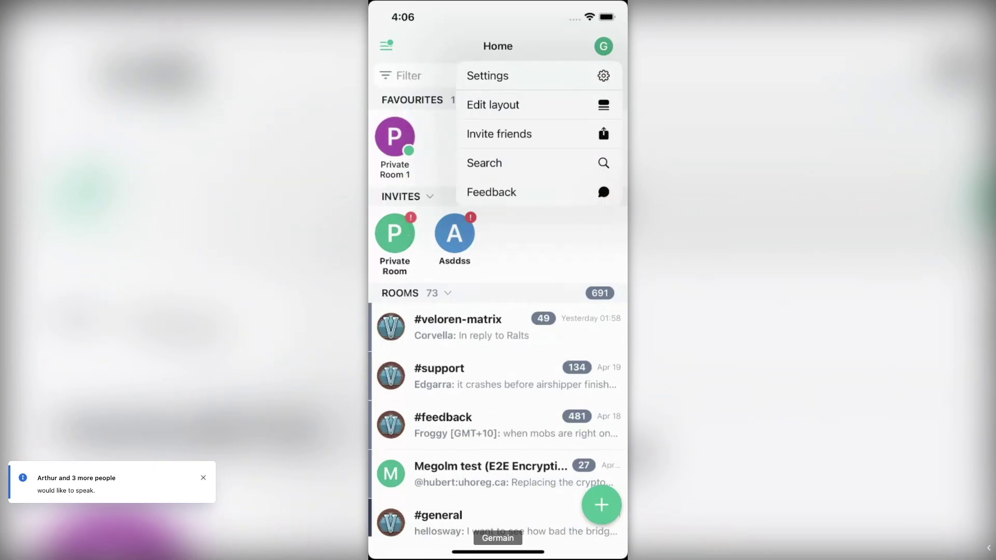
pyautogui.click(493, 105)
pyautogui.click(392, 464)
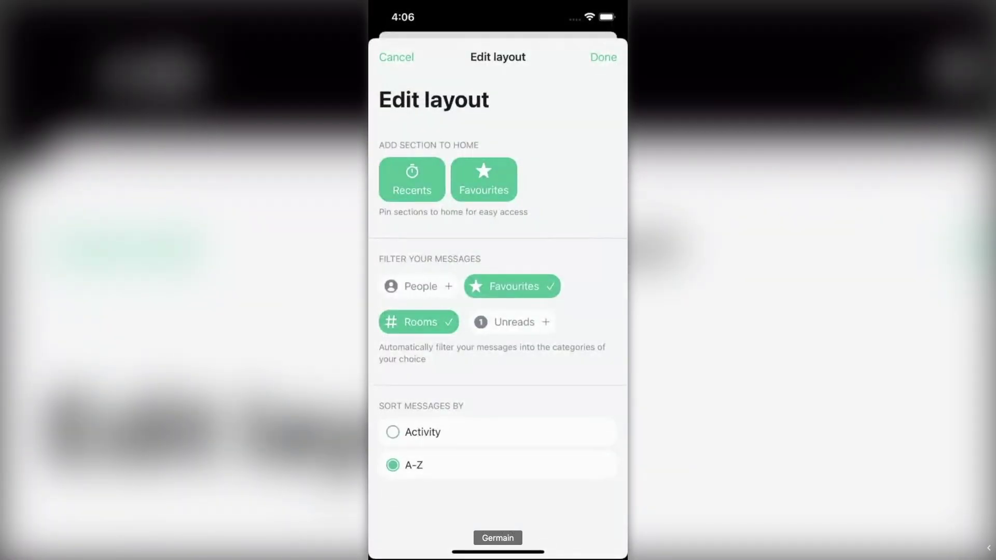
pyautogui.click(512, 286)
pyautogui.click(483, 179)
pyautogui.click(411, 179)
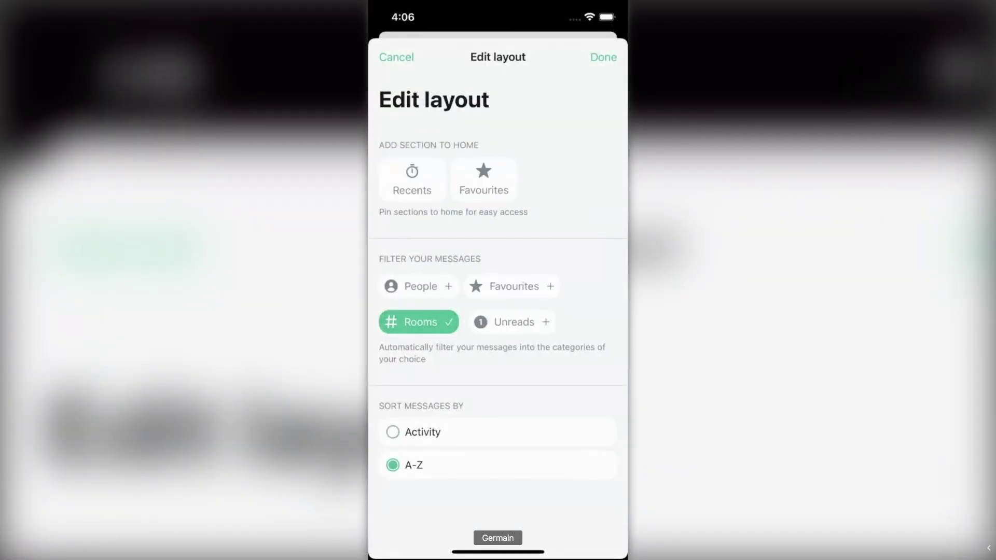
pyautogui.click(603, 57)
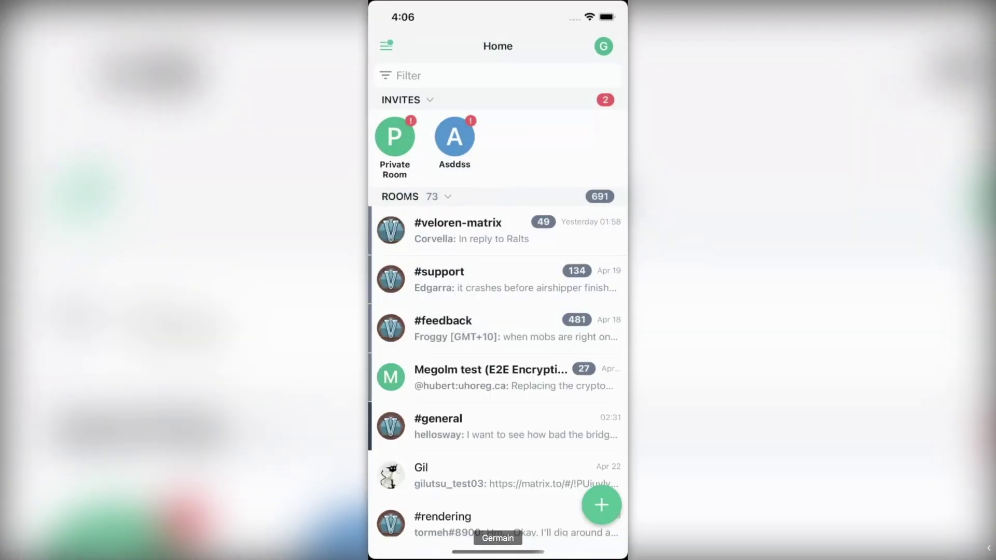
pyautogui.click(602, 504)
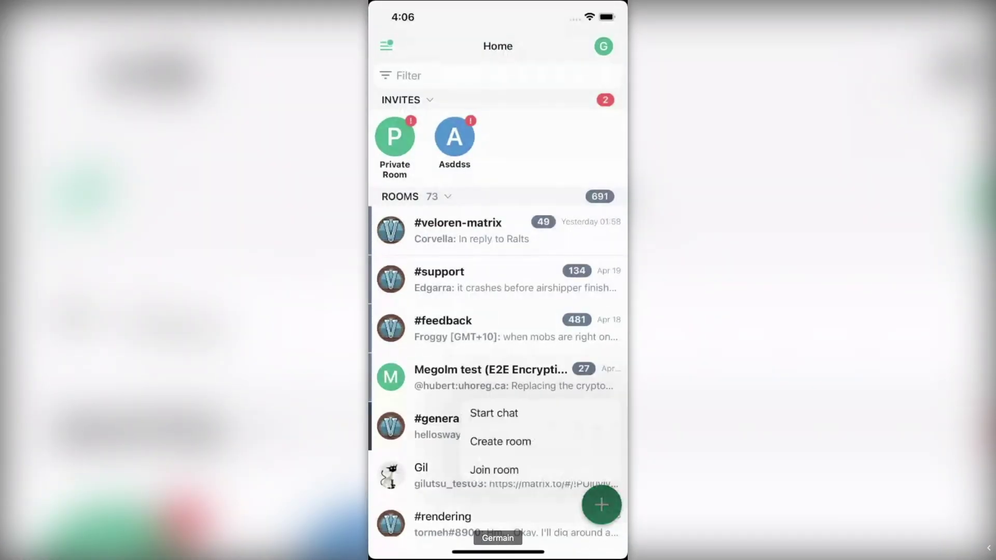
pyautogui.click(498, 438)
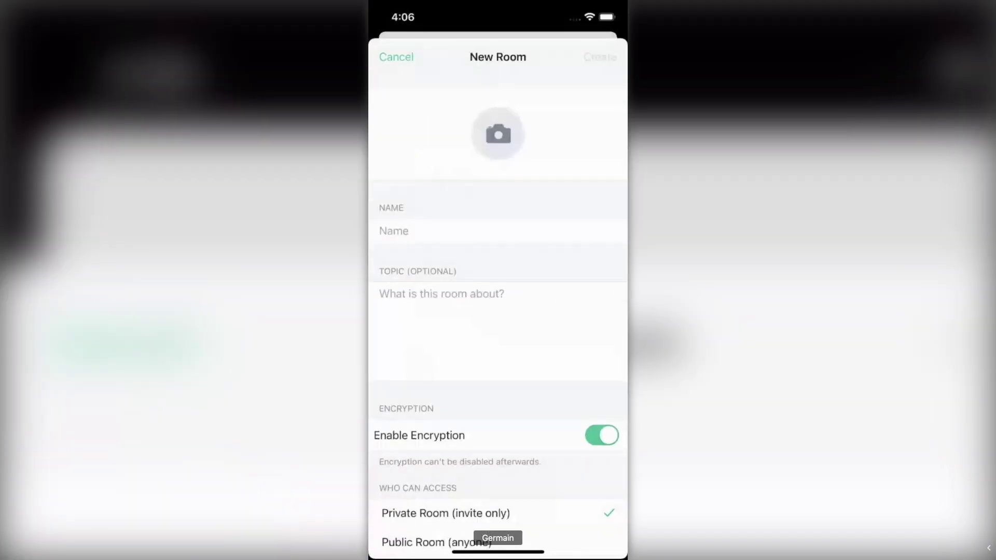
pyautogui.click(395, 57)
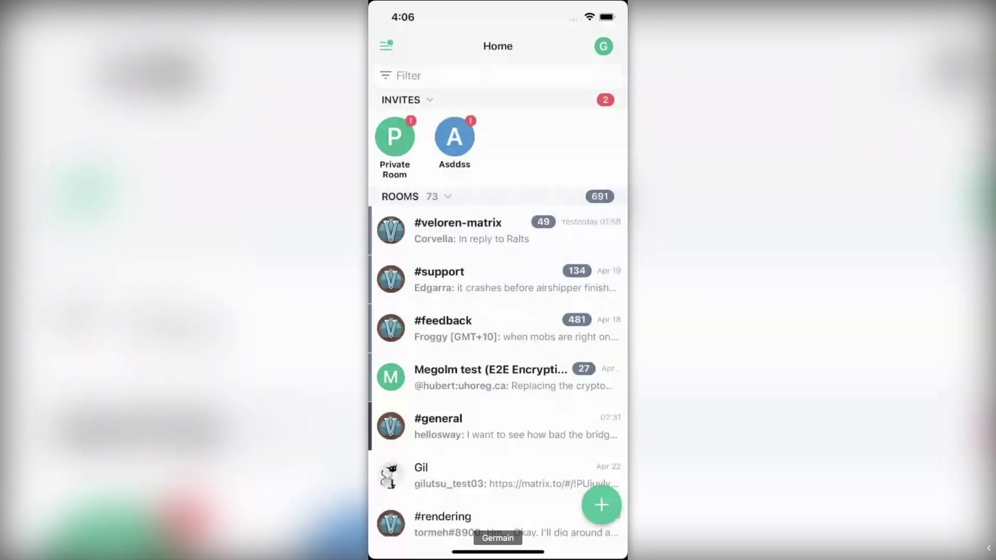